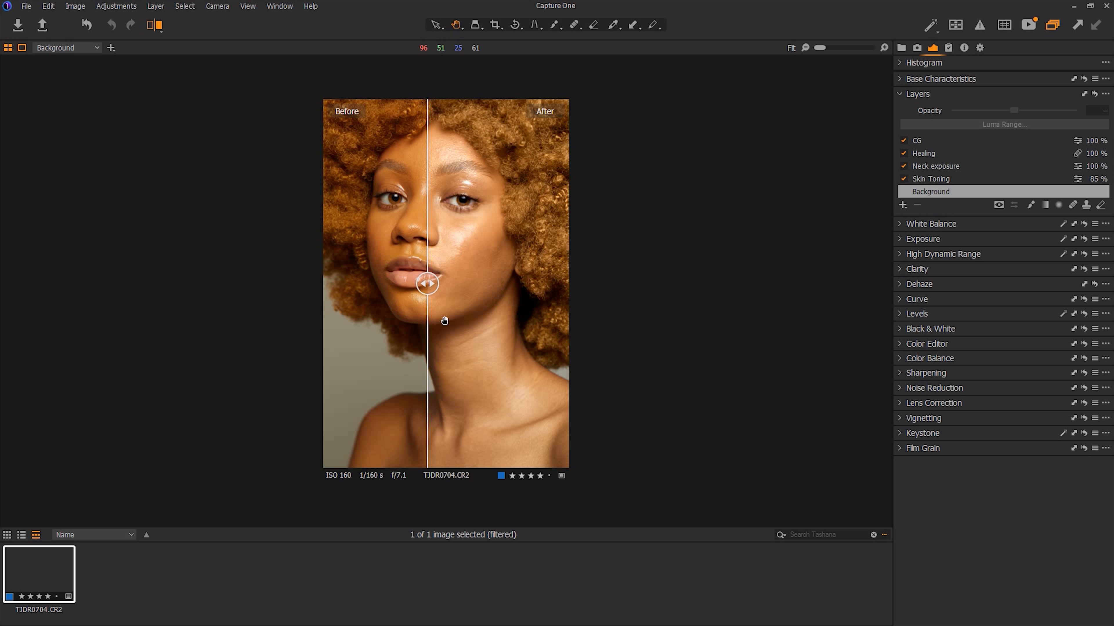
Step: Compare the edited portrait with its original across the whole frame using the split before/after view, and close the comparison
drag(428, 284, 584, 276)
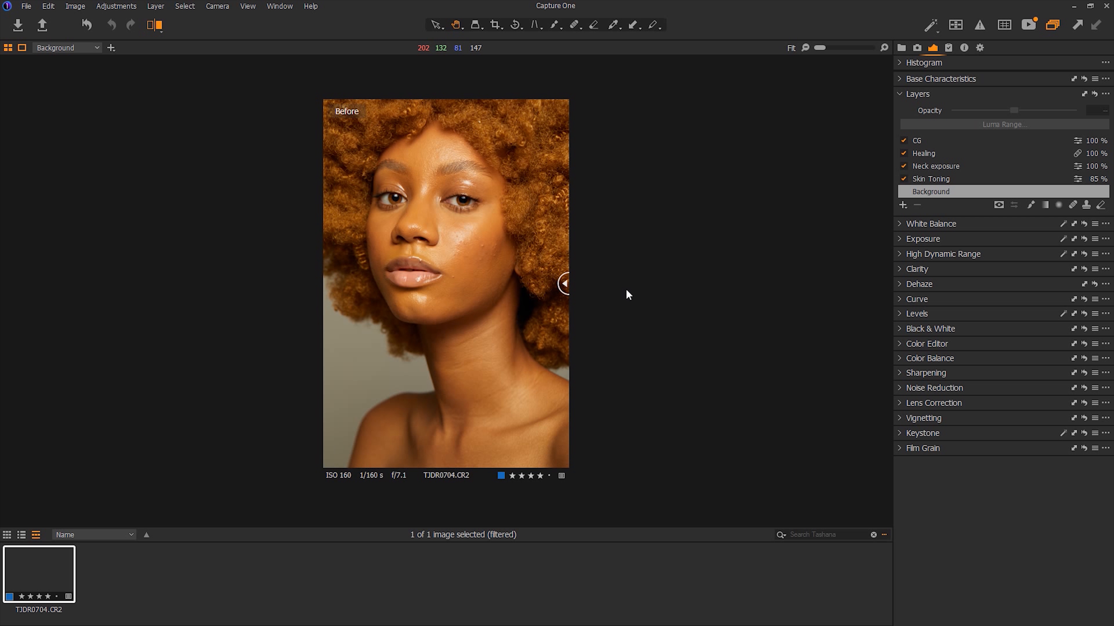
drag(565, 283, 320, 288)
key(y)
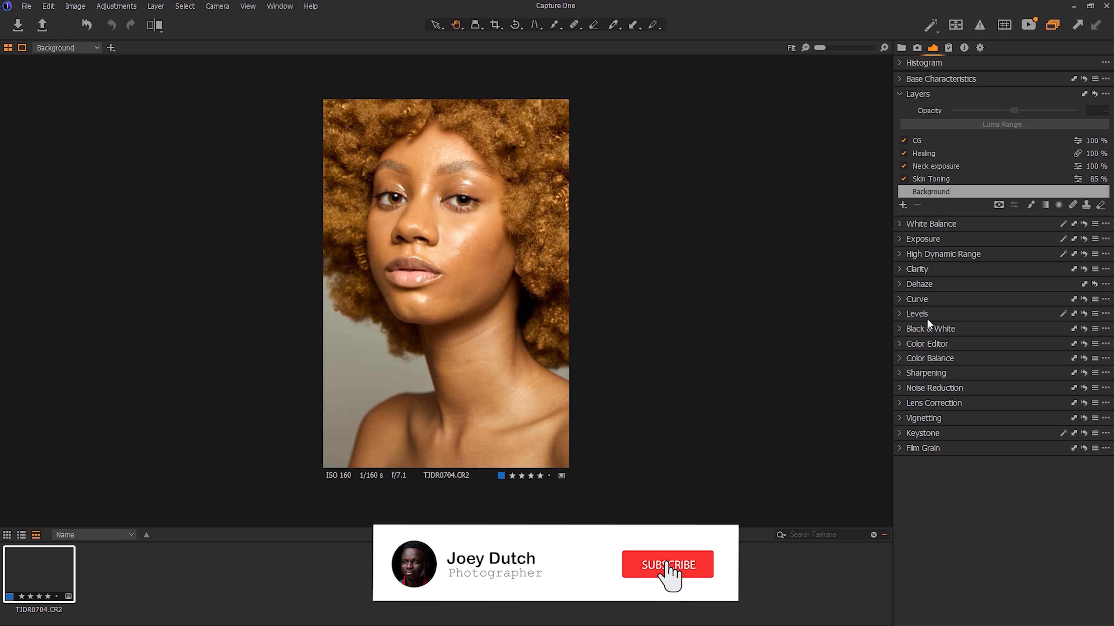
Step: Add a new filled adjustment layer above the CG layer, check its mask coverage, and name the layer Dodge
mouse_move(930, 326)
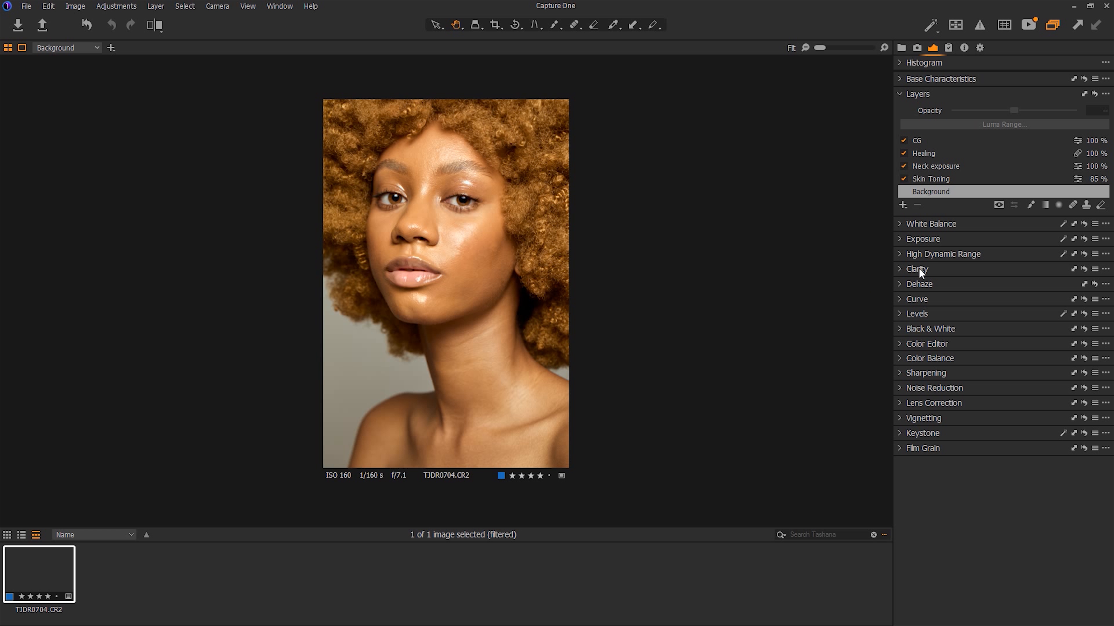
click(939, 139)
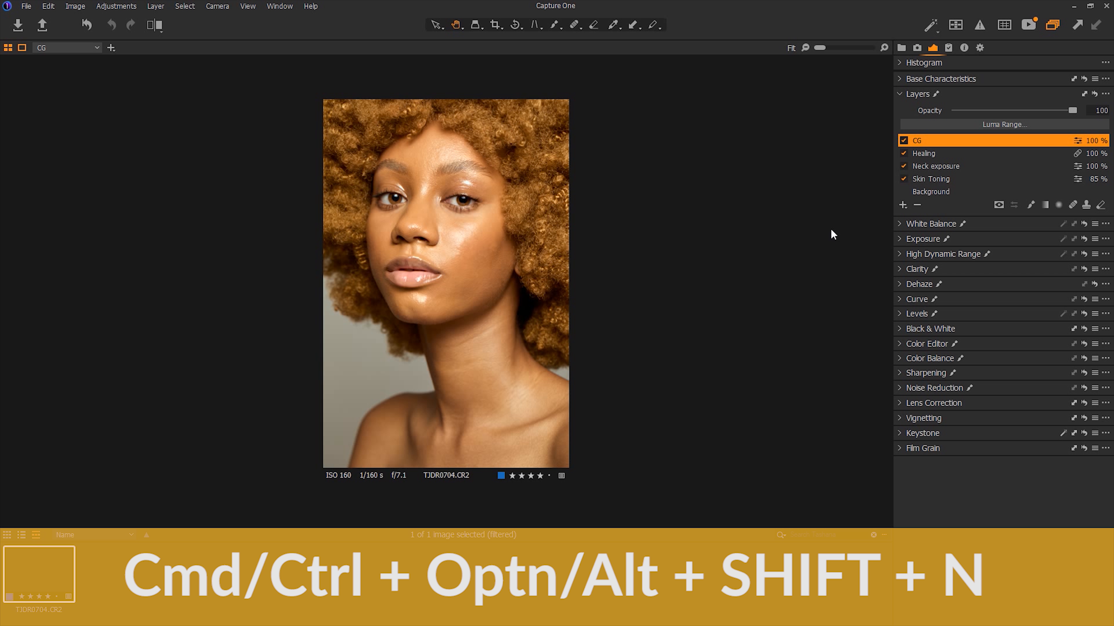
key(ctrl+alt+shift+n)
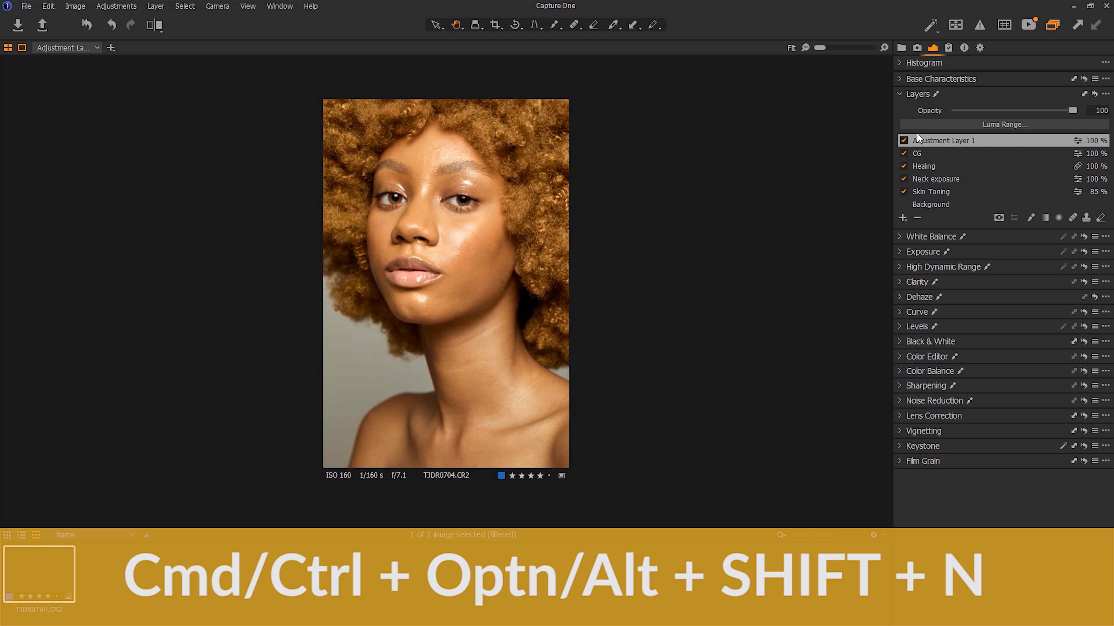
key(m)
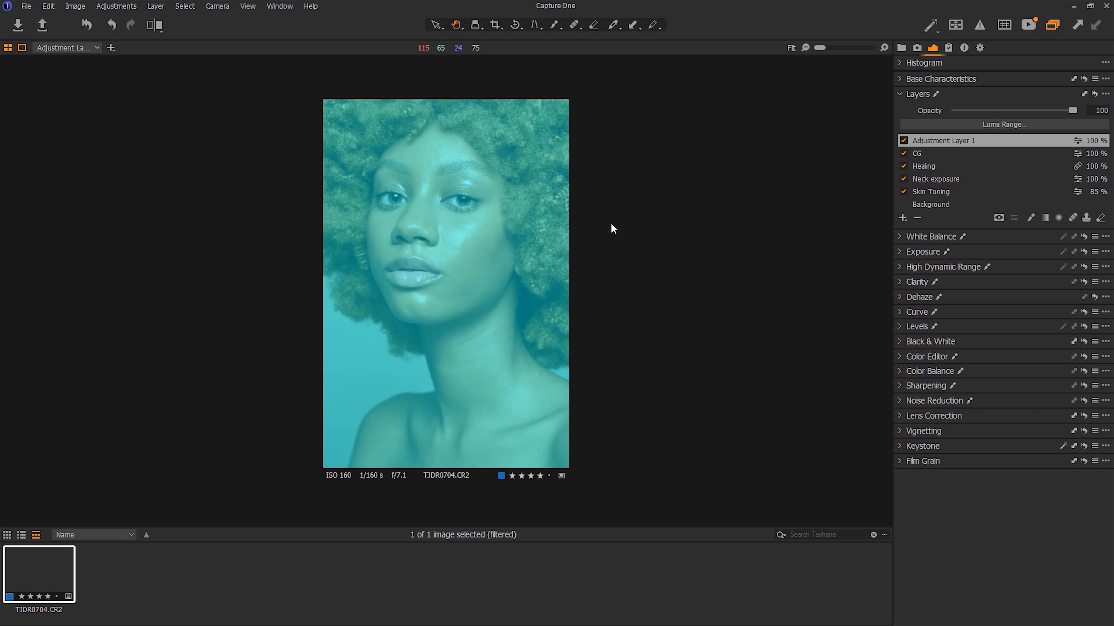
key(m)
double_click(936, 142)
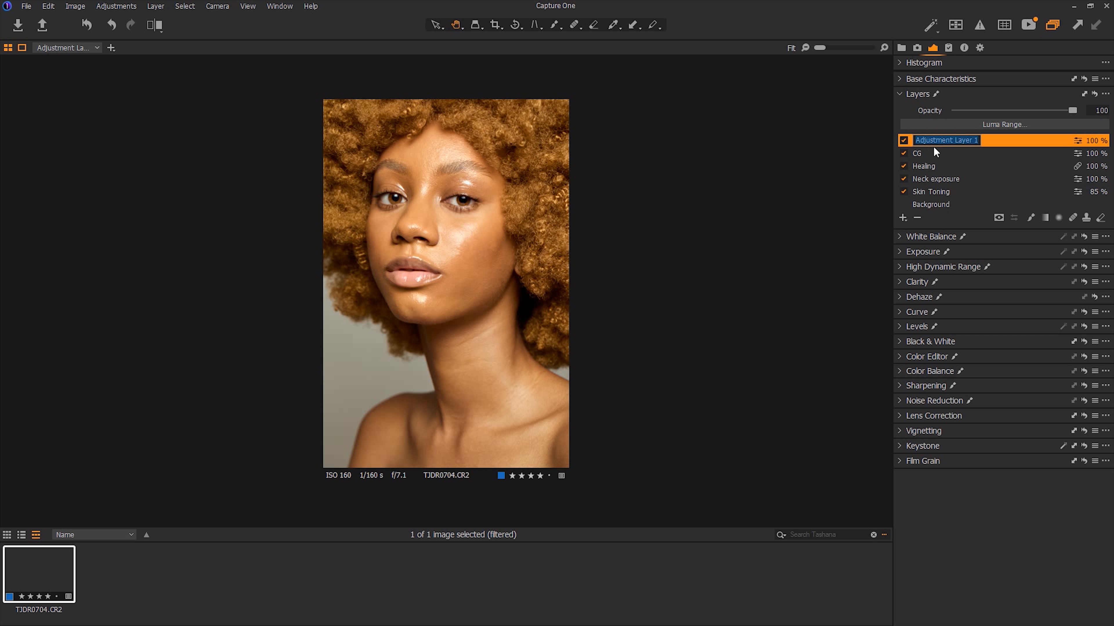
text(Dodge)
key(Return)
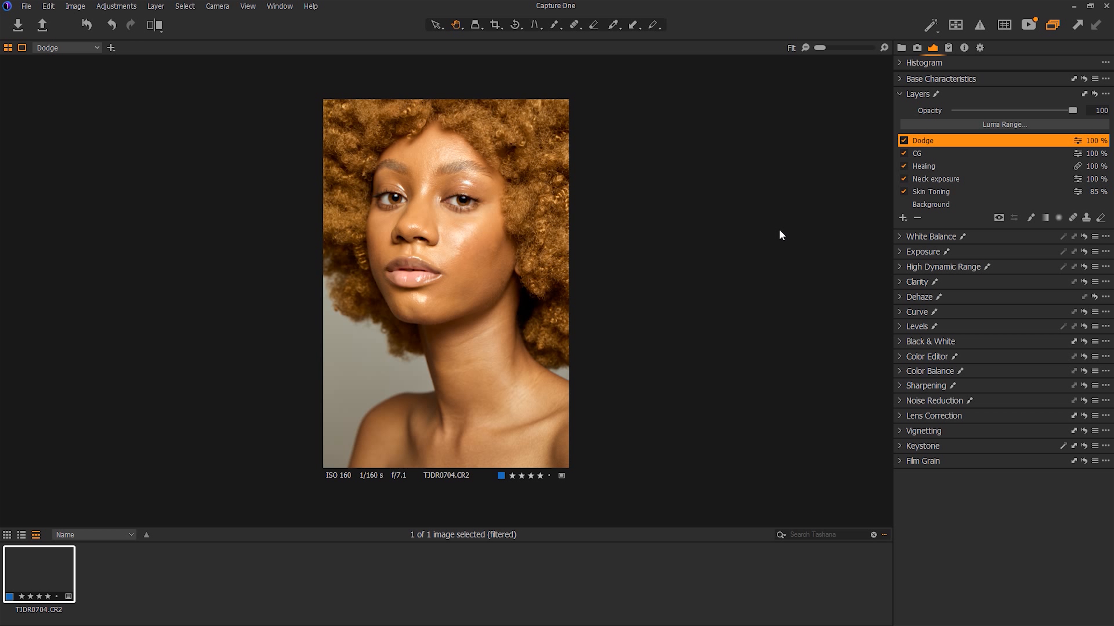
Step: Add another filled adjustment layer above Dodge and name it Burn
key(ctrl+shift+l)
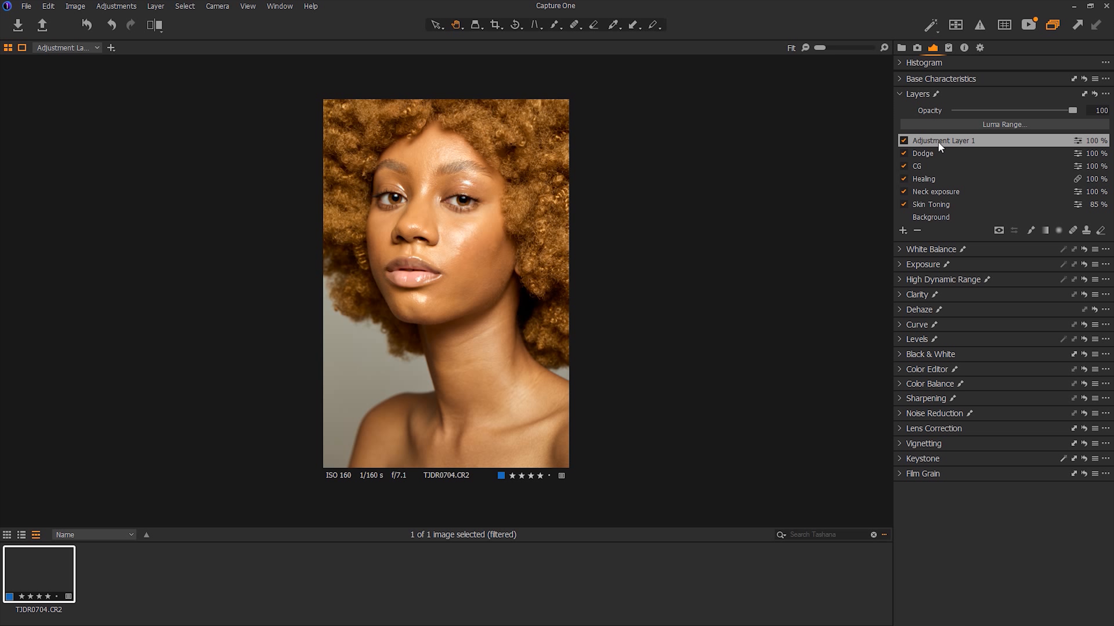
double_click(938, 141)
text(Burn)
key(Return)
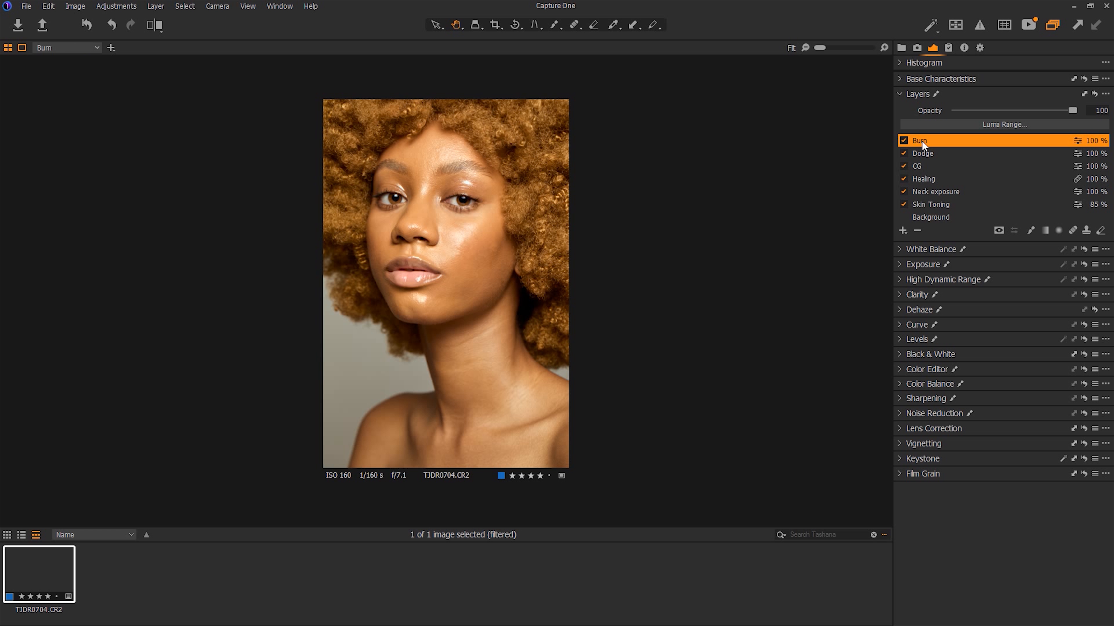
Step: Add a third filled adjustment layer above Burn and name it VA
key(ctrl+shift+l)
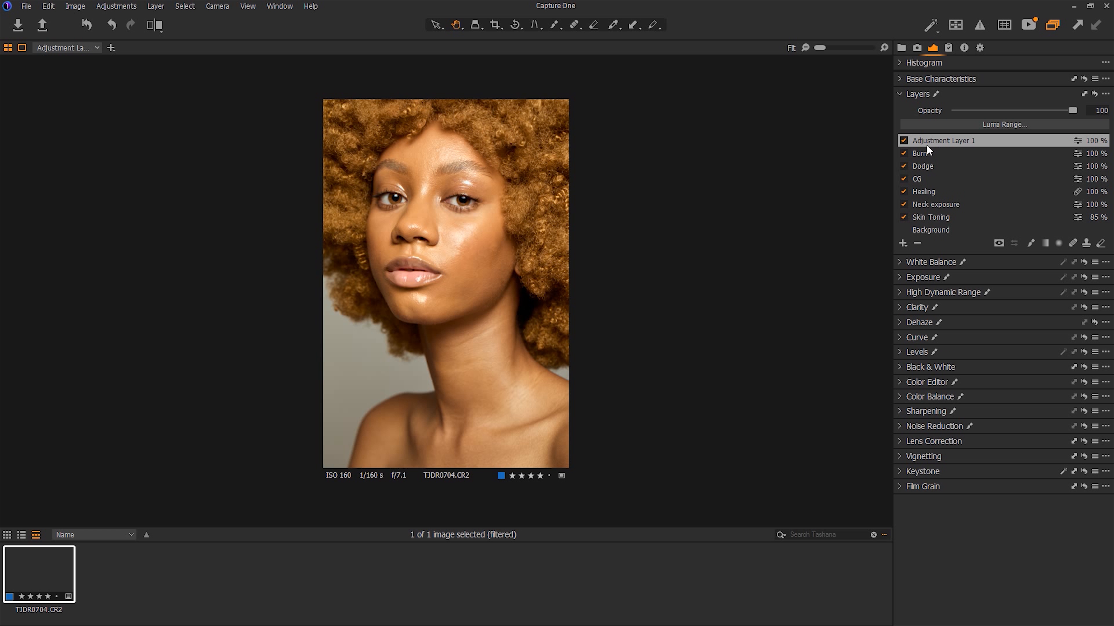
double_click(933, 143)
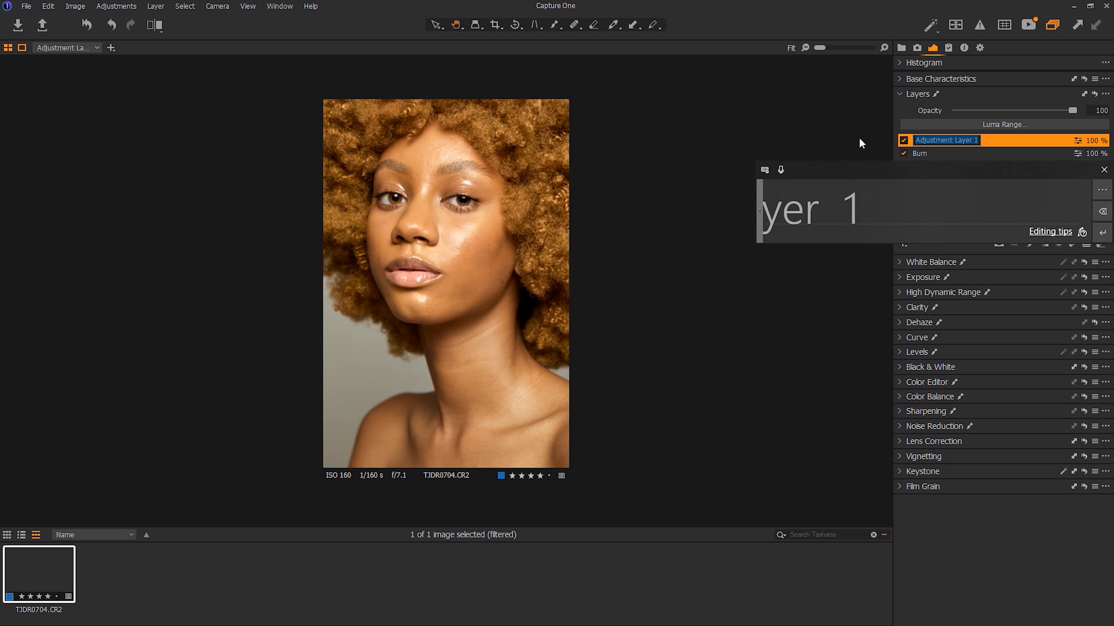
text(VA)
key(Return)
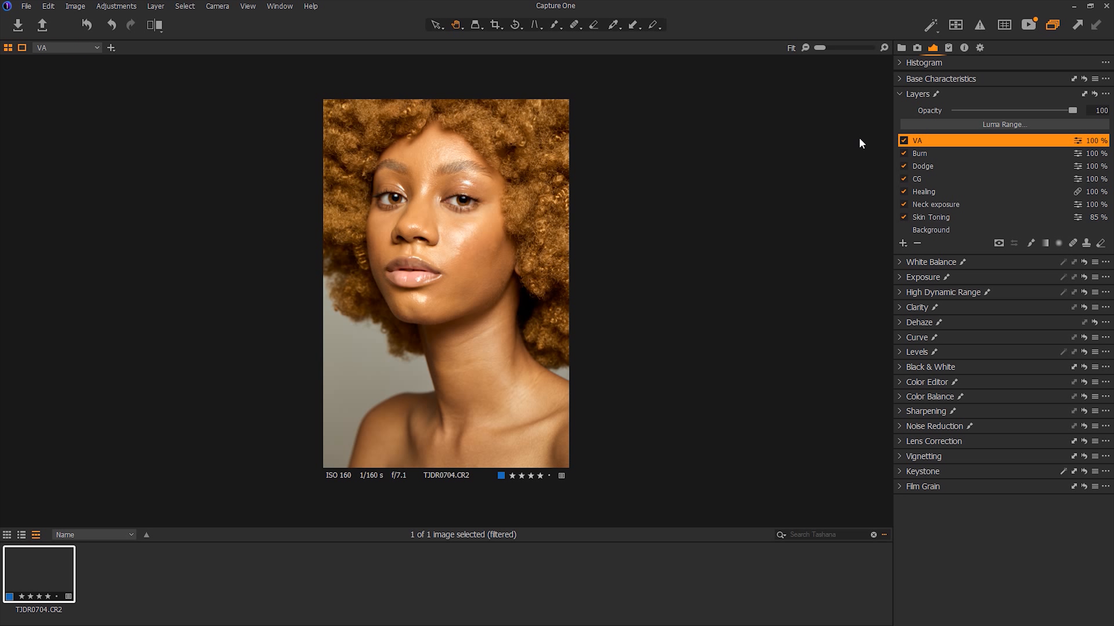
Step: On the Dodge layer, raise the midpoint of the RGB curve to brighten the midtones
click(925, 166)
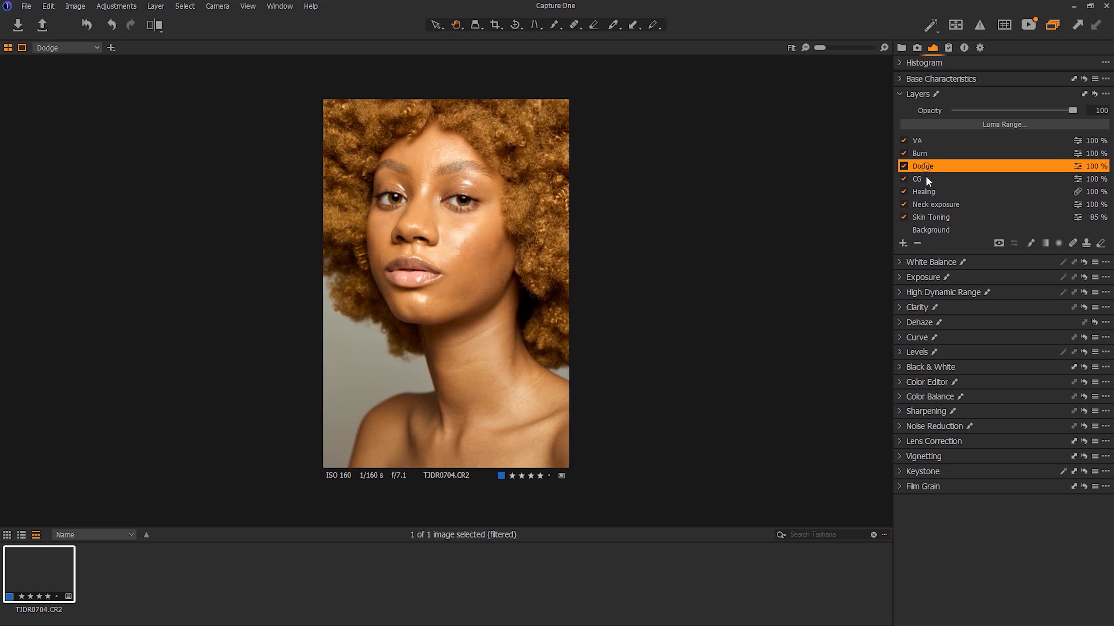
click(900, 337)
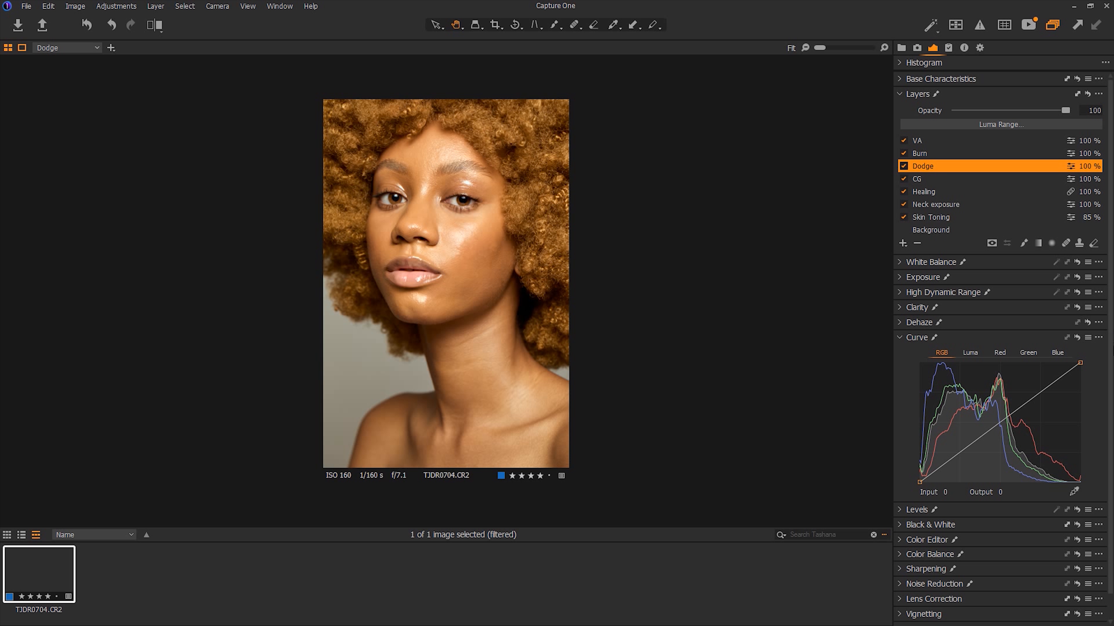
drag(999, 420, 990, 409)
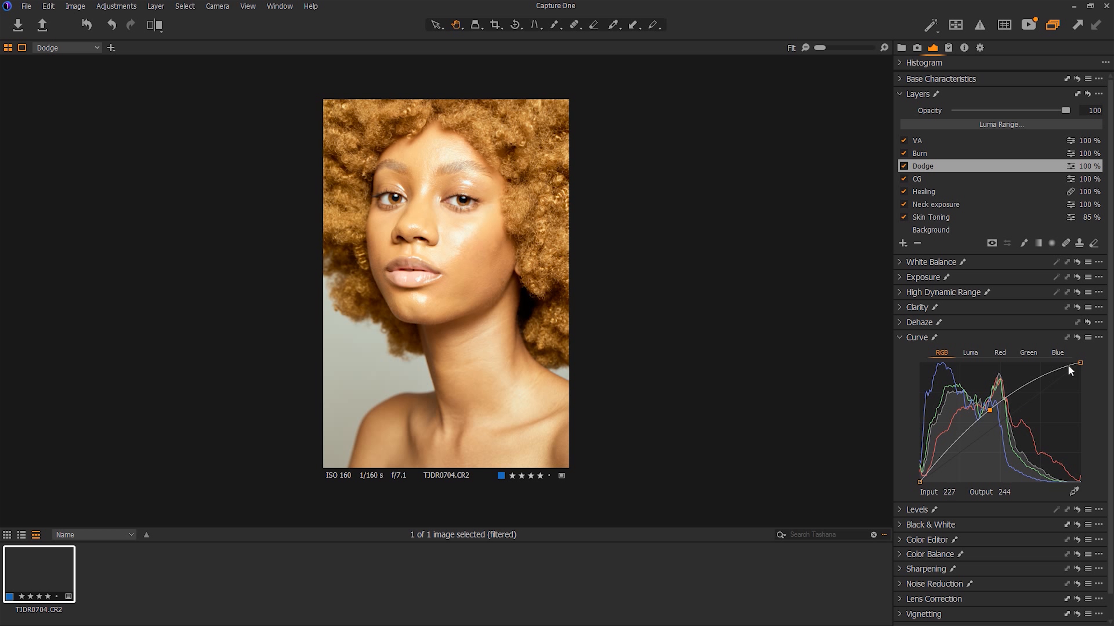
Step: Check the Dodge layer's mask and invert it so the brightening is hidden from the whole image
right_click(930, 167)
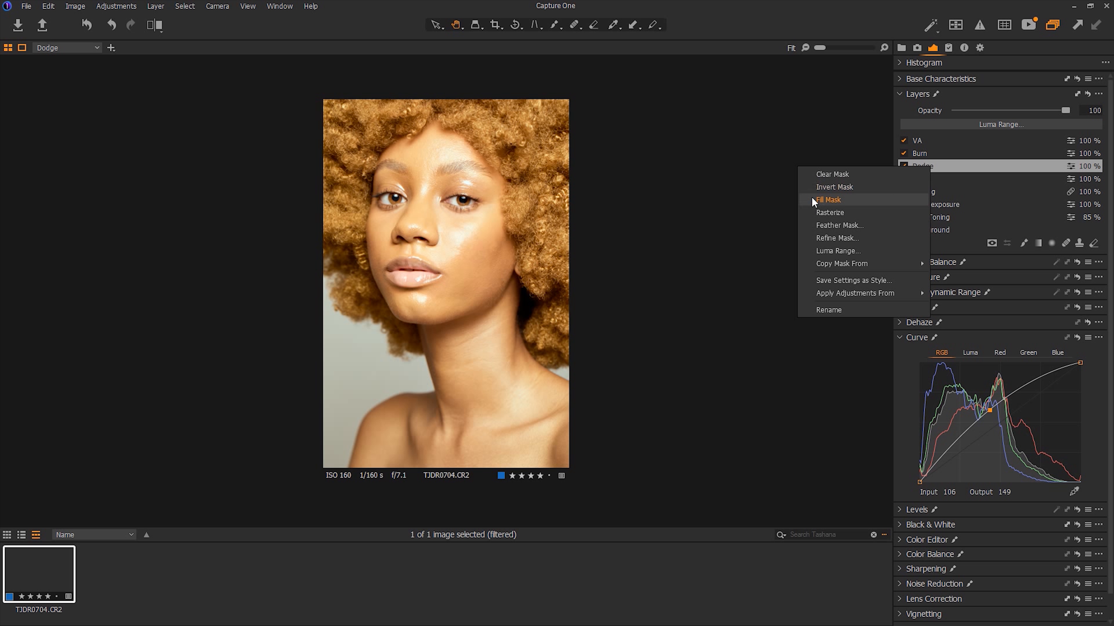
click(739, 219)
key(m)
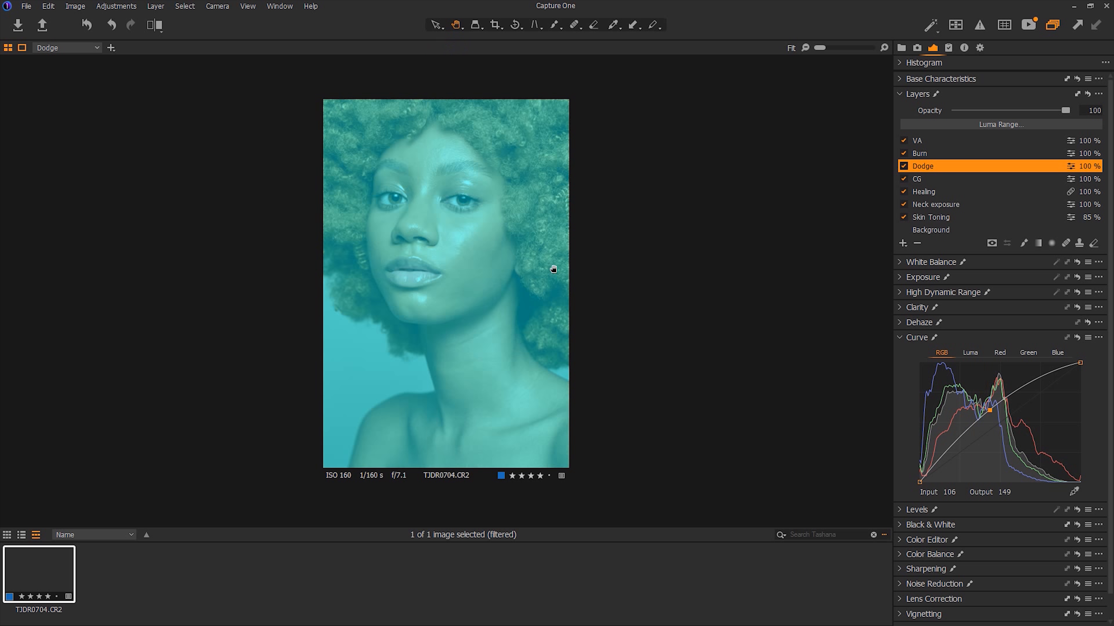
right_click(937, 165)
click(862, 190)
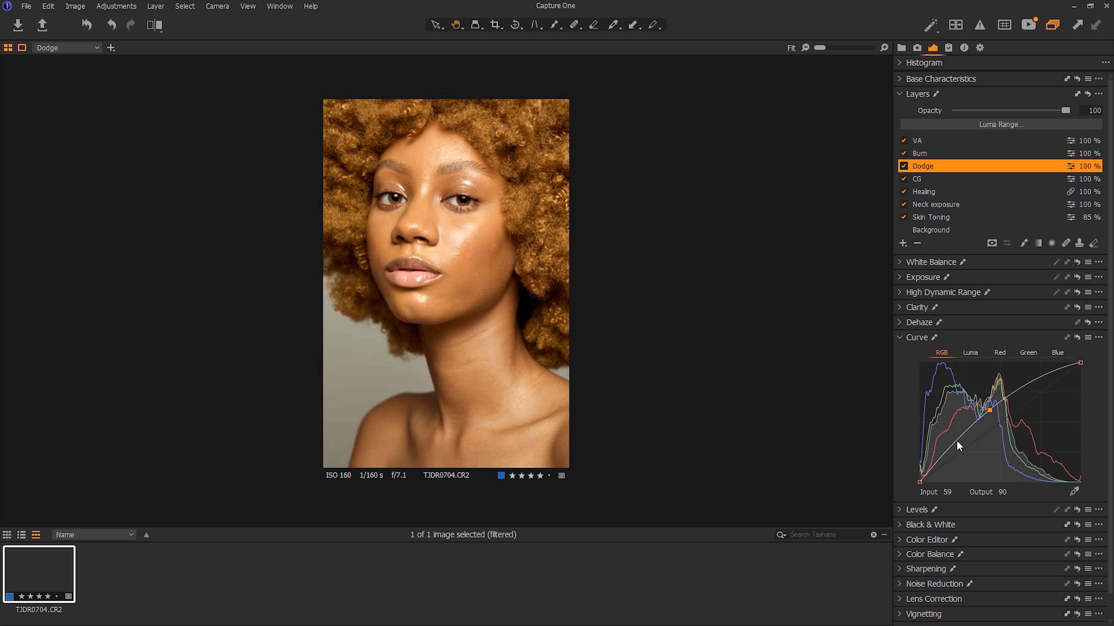
Step: On the Burn layer, pull the RGB curve's midpoint down to darken the midtones and slightly lower its white point
click(928, 154)
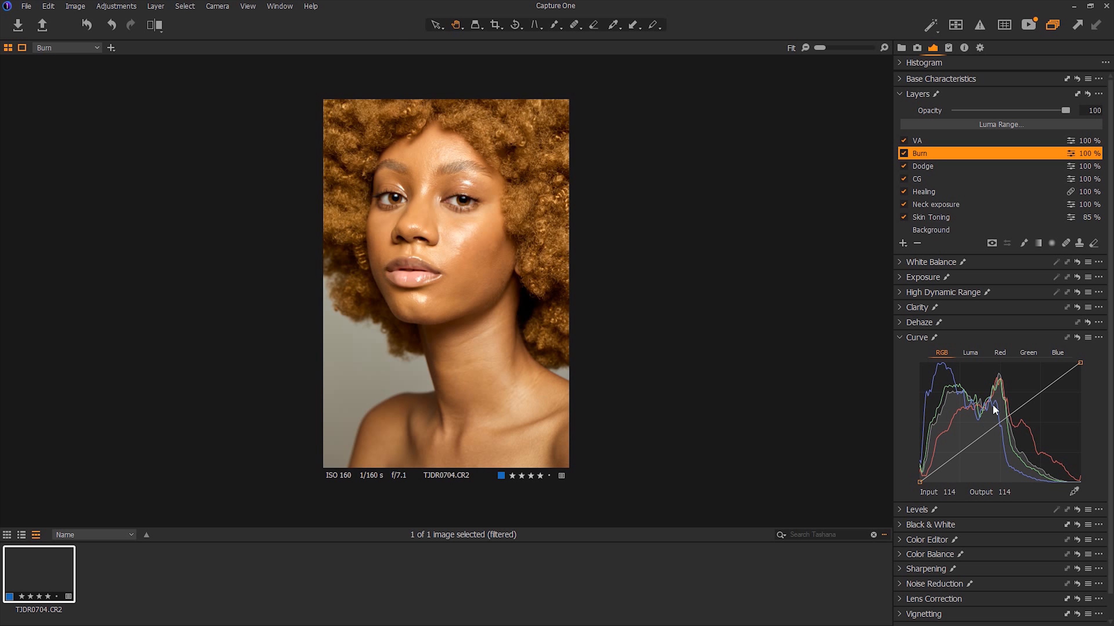
drag(999, 422, 1008, 436)
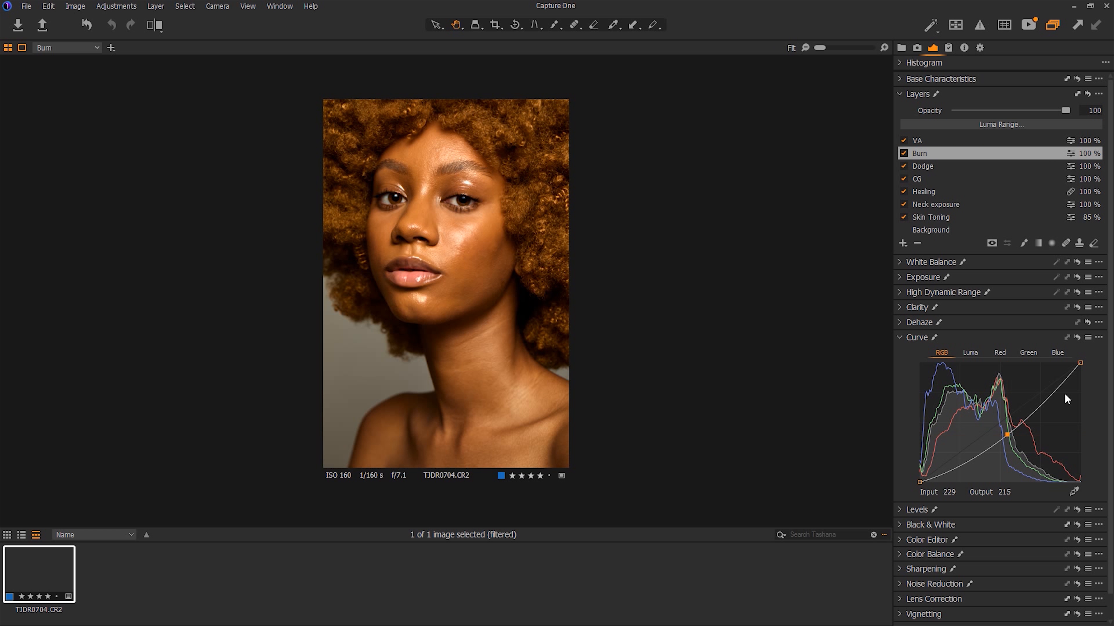
drag(1080, 363, 1084, 371)
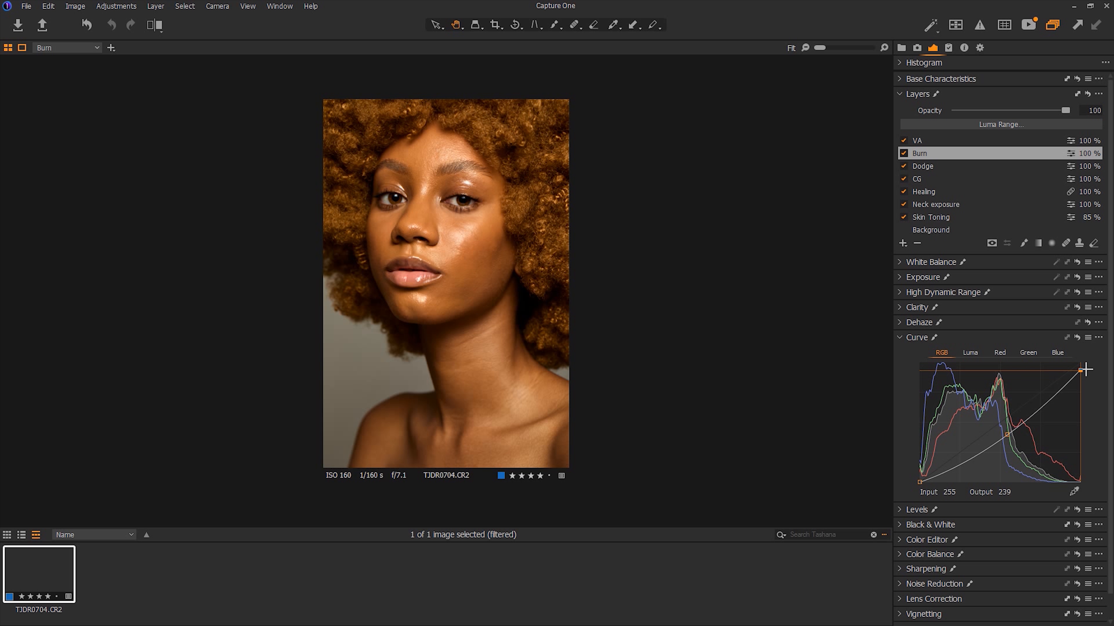
click(1000, 352)
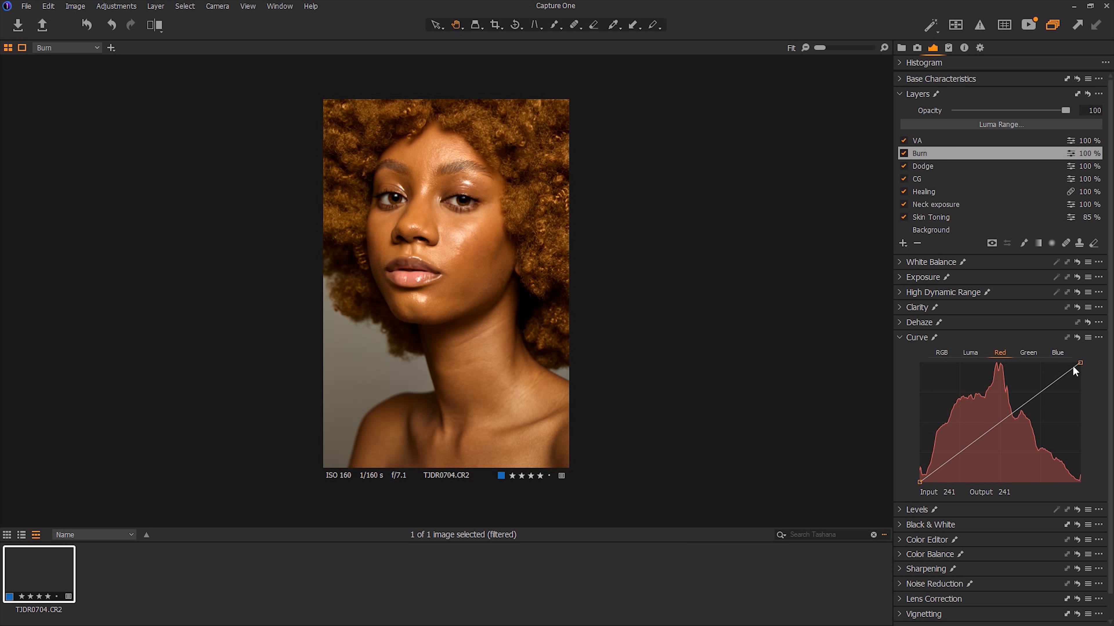
click(940, 353)
drag(1080, 366, 1080, 369)
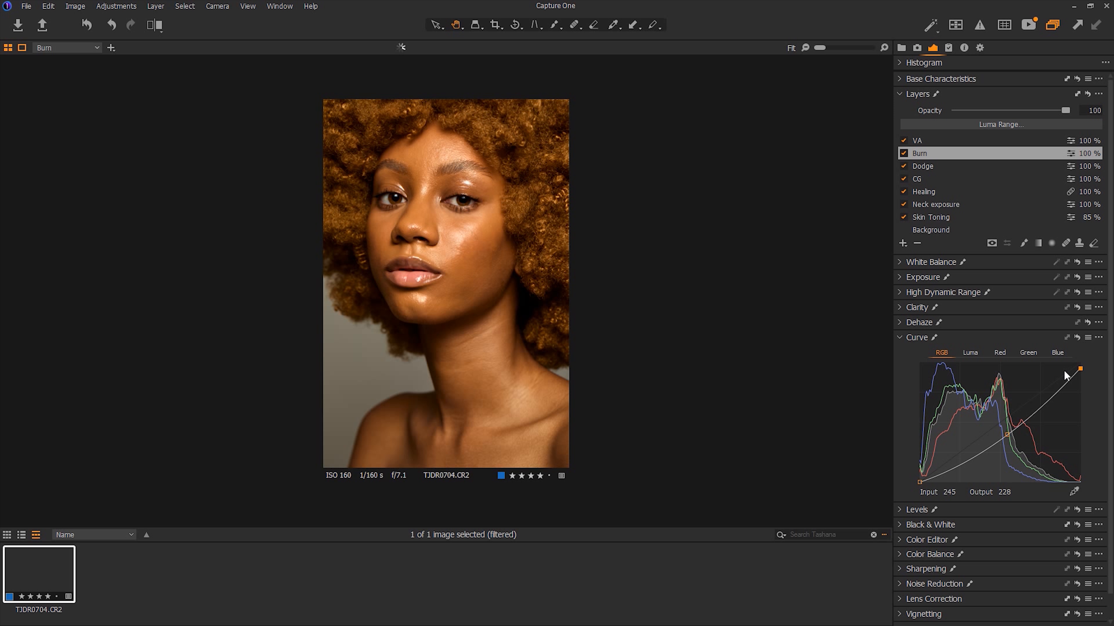
Step: Fine-tune the white points of the Burn layer's red and blue curves, lowering the blue output to about 253
click(1001, 352)
drag(1079, 363, 1080, 362)
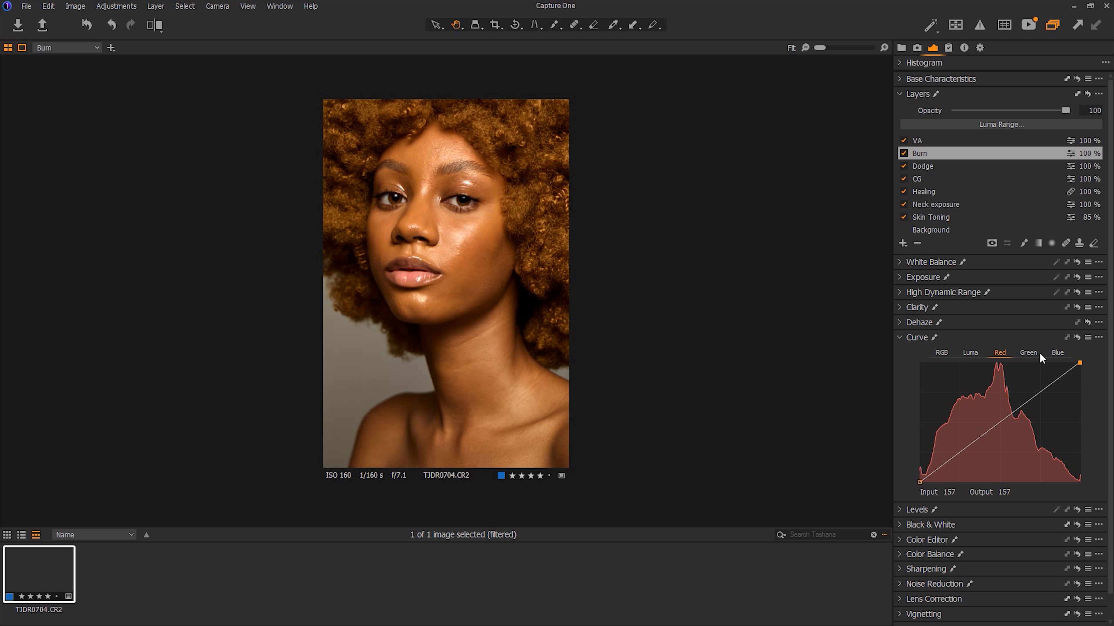
click(1056, 352)
drag(1080, 363, 1080, 363)
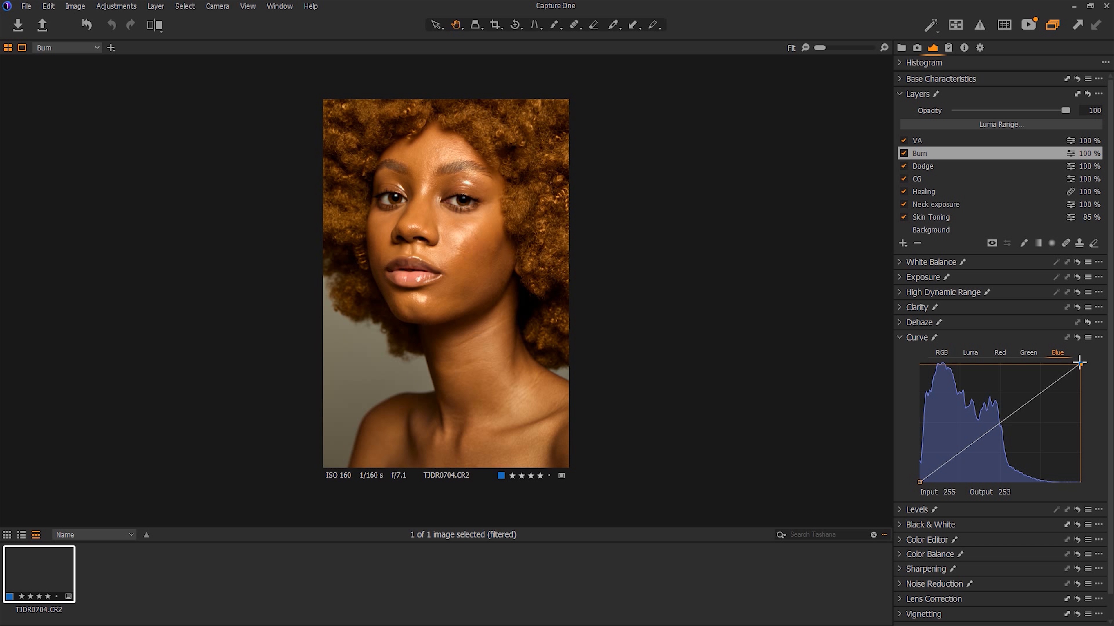
click(900, 338)
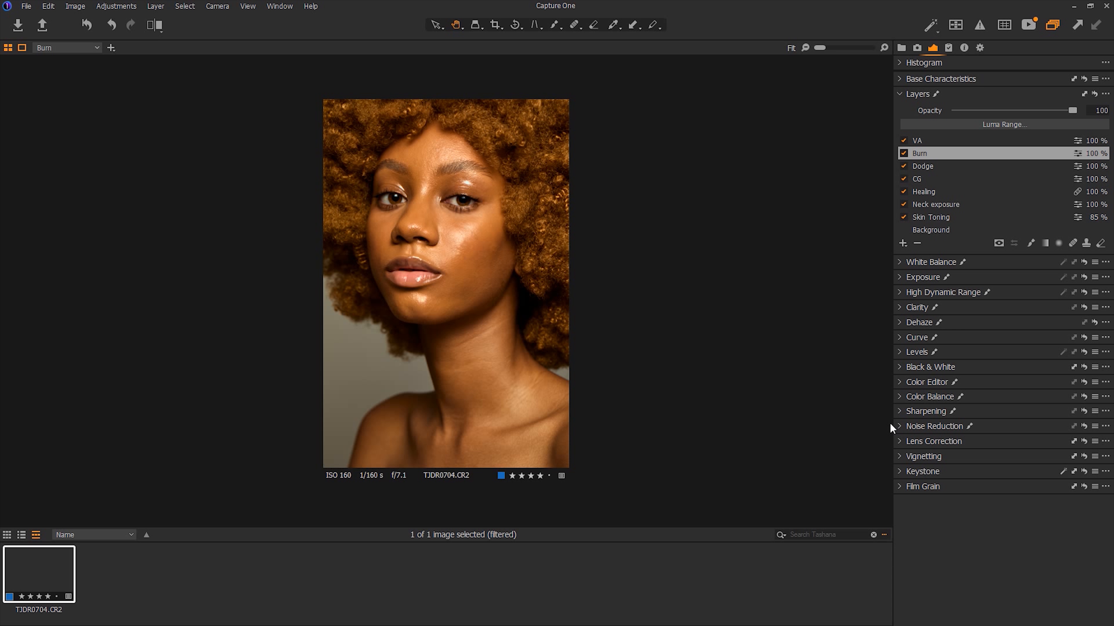
Step: Check the Burn layer's mask and invert it so the darkening is hidden from the whole image
key(m)
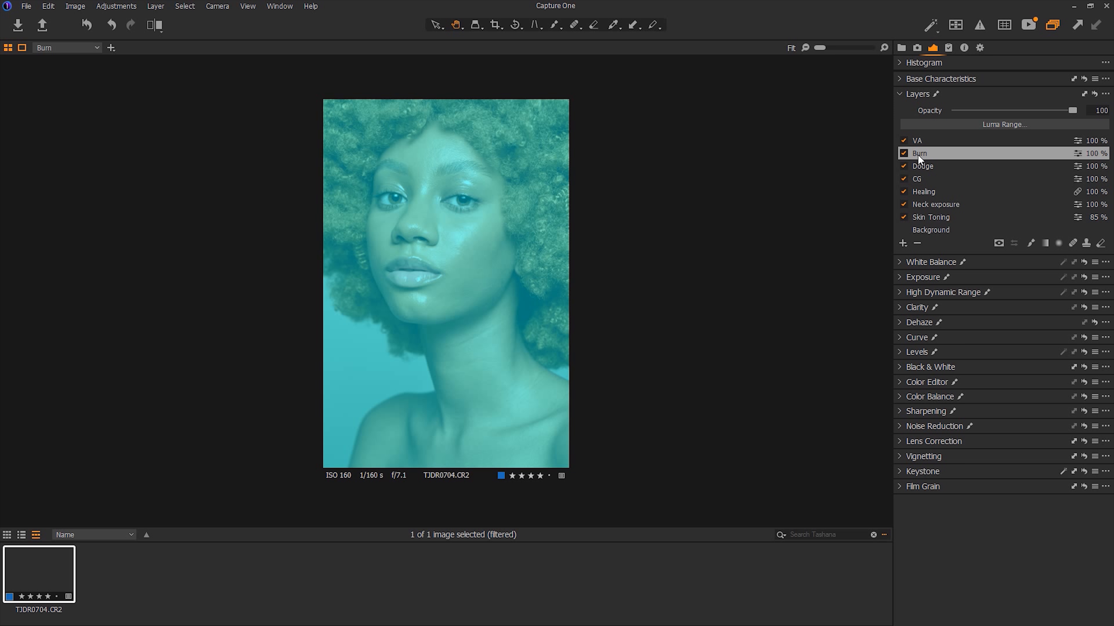
right_click(926, 154)
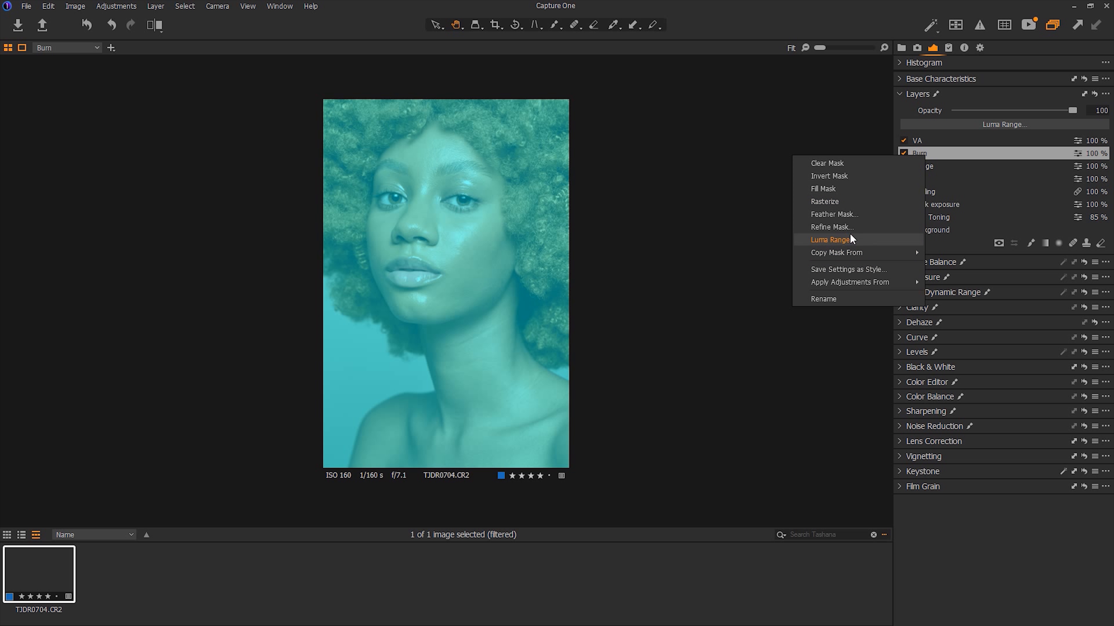
click(832, 178)
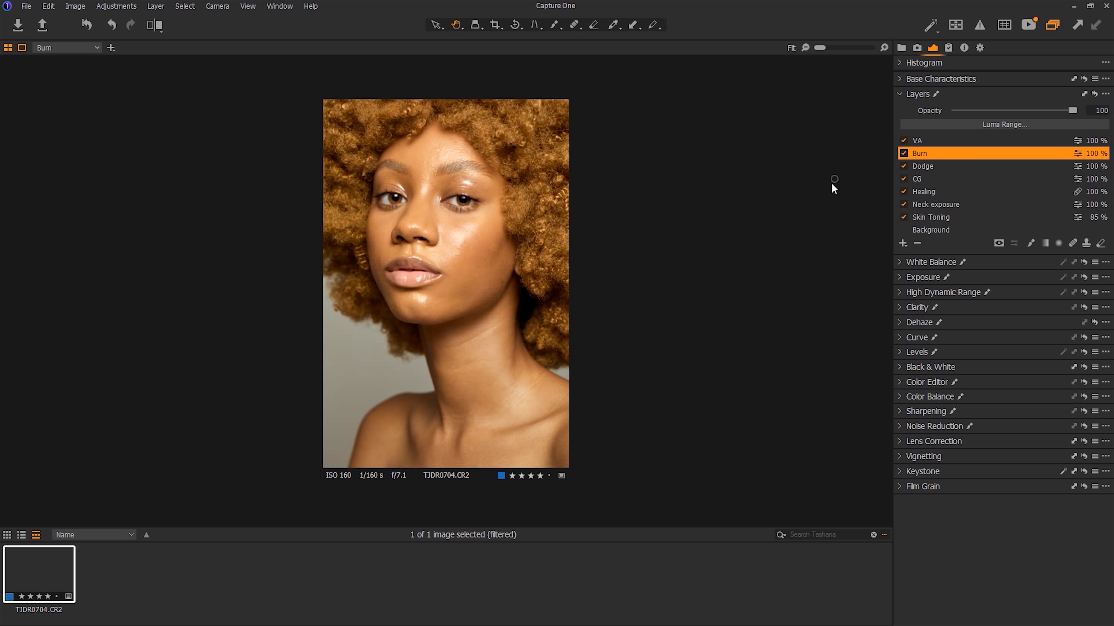
Step: On the VA layer, set the Exposure tool's Brightness to -20 and Saturation to -100 for a dark black-and-white view
click(925, 143)
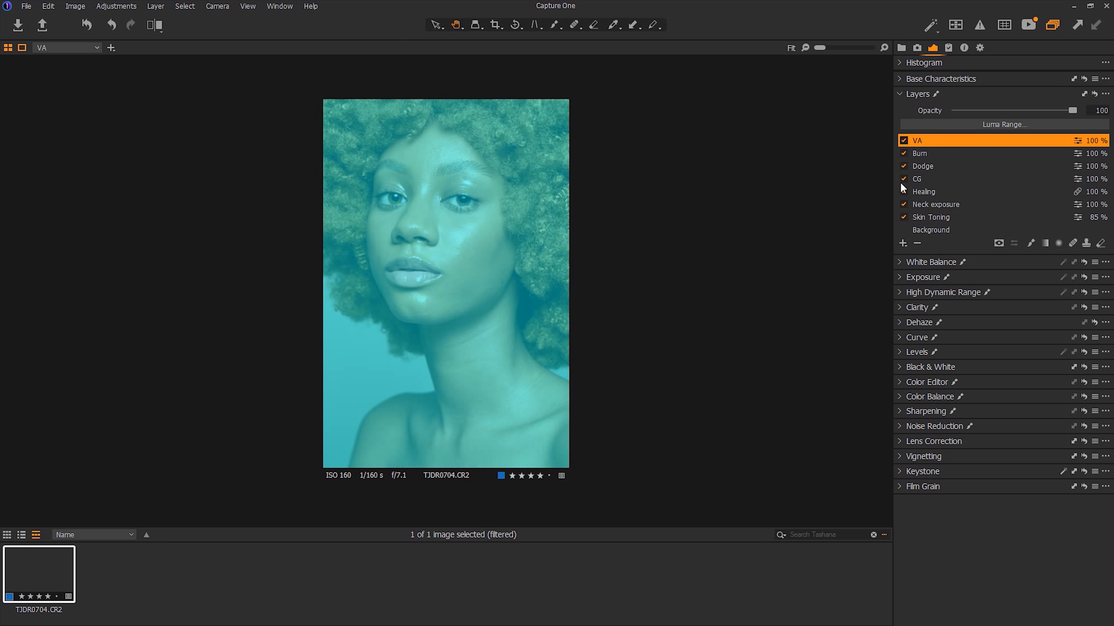
key(m)
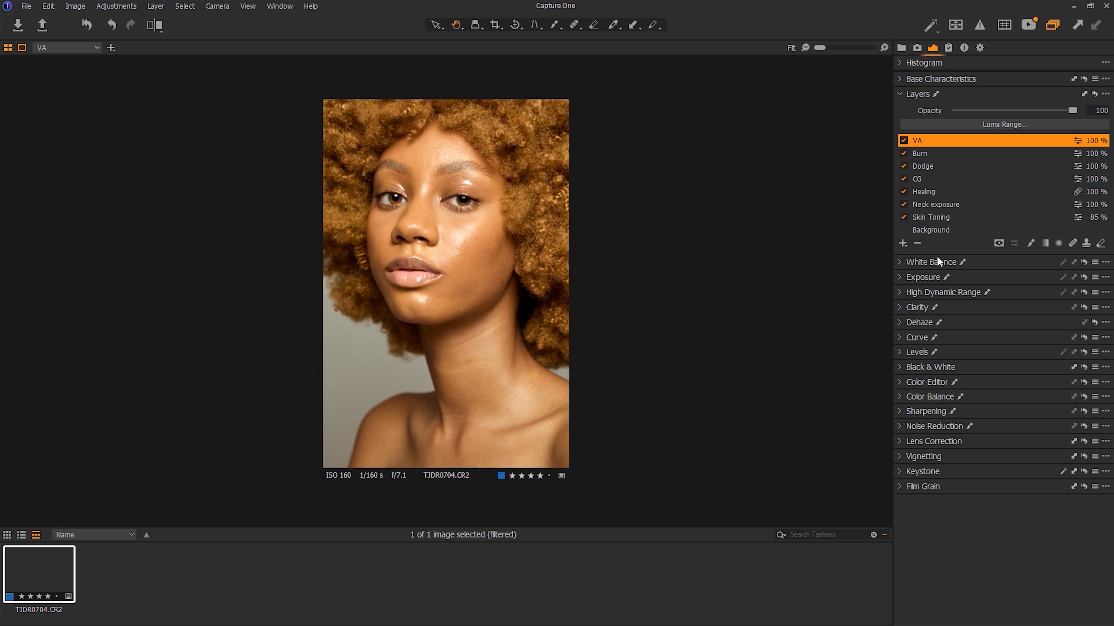
click(901, 292)
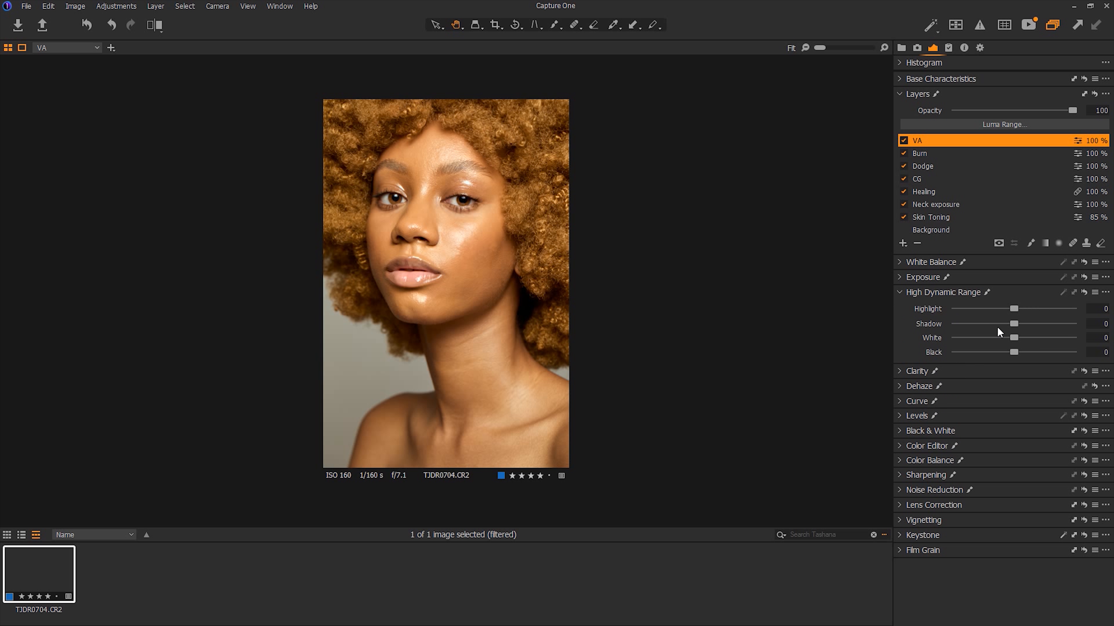
click(902, 291)
click(900, 278)
drag(1014, 322, 994, 323)
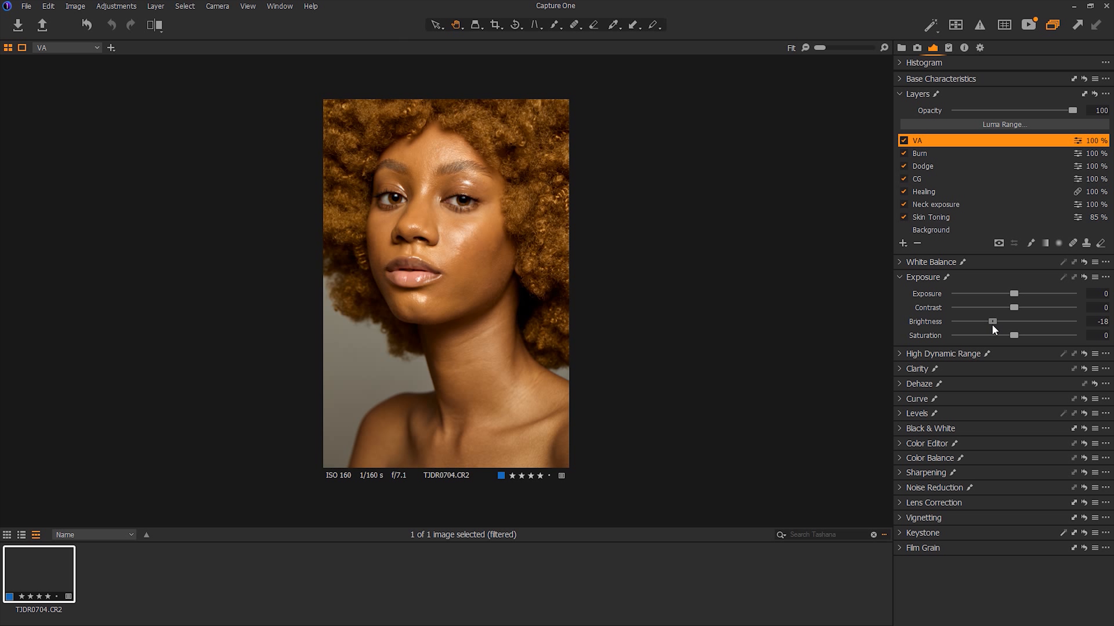
click(899, 277)
click(899, 277)
drag(1015, 336, 927, 340)
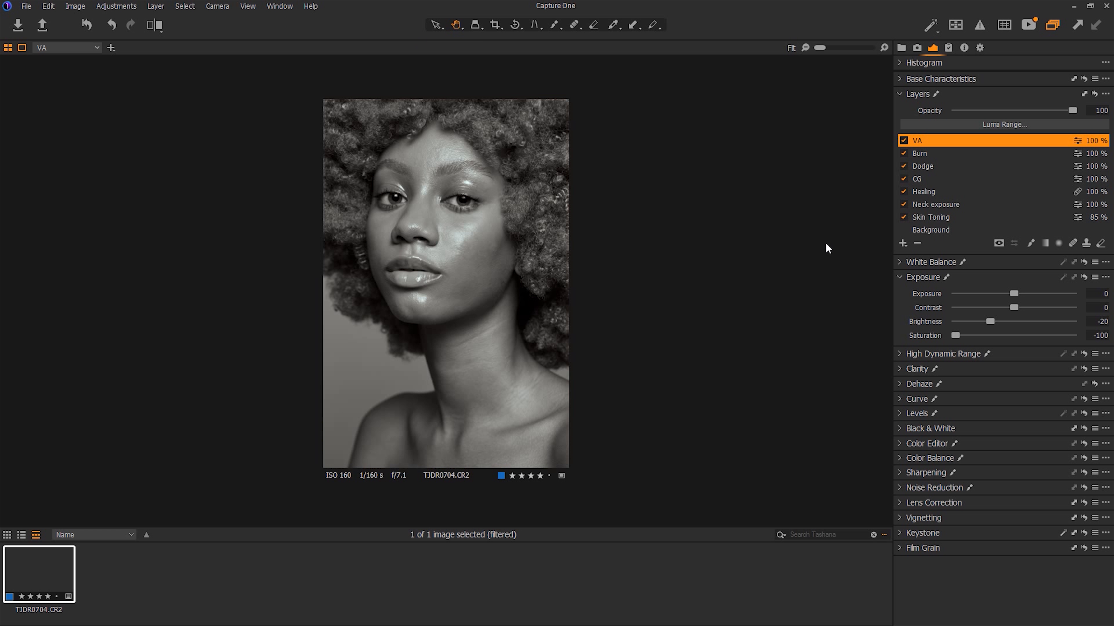
Step: Compare the portrait with and without the VA layer, set the layer's Contrast to 9, and enlarge the thumbnail browser
click(903, 141)
click(903, 140)
click(904, 141)
click(904, 141)
drag(1014, 308, 1032, 308)
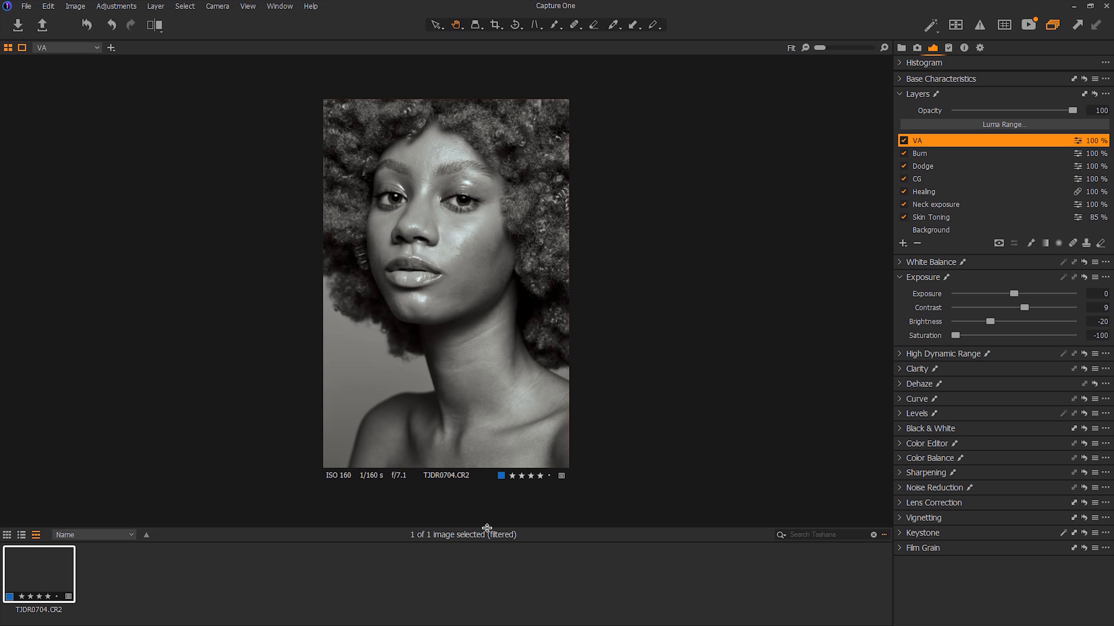
drag(487, 527, 491, 514)
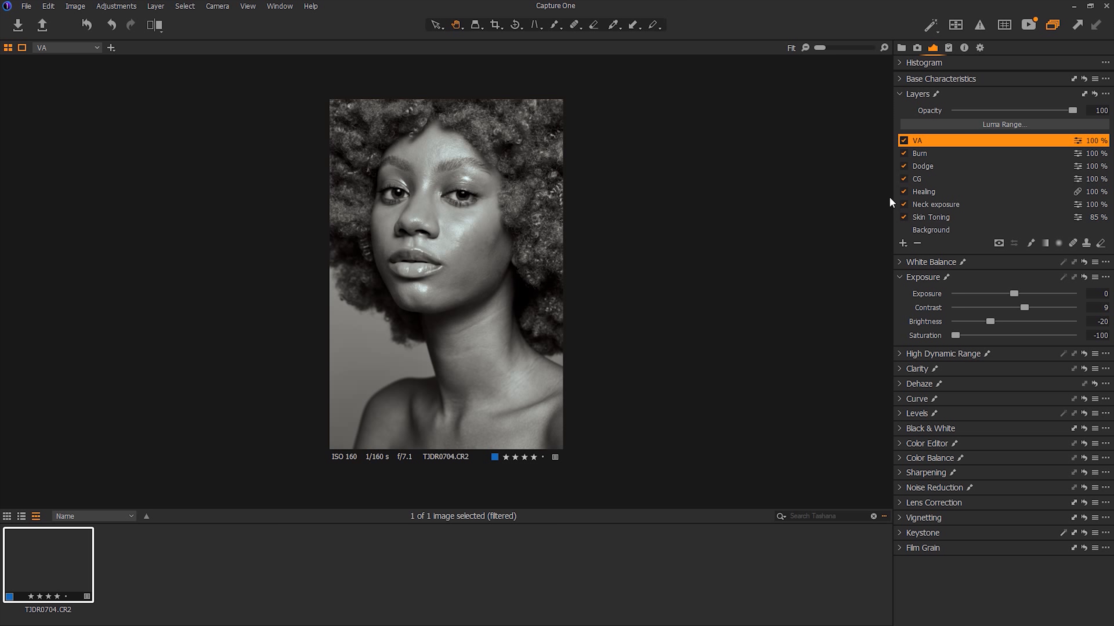
Step: Select the Dodge layer and activate the mask brush
click(904, 180)
click(924, 167)
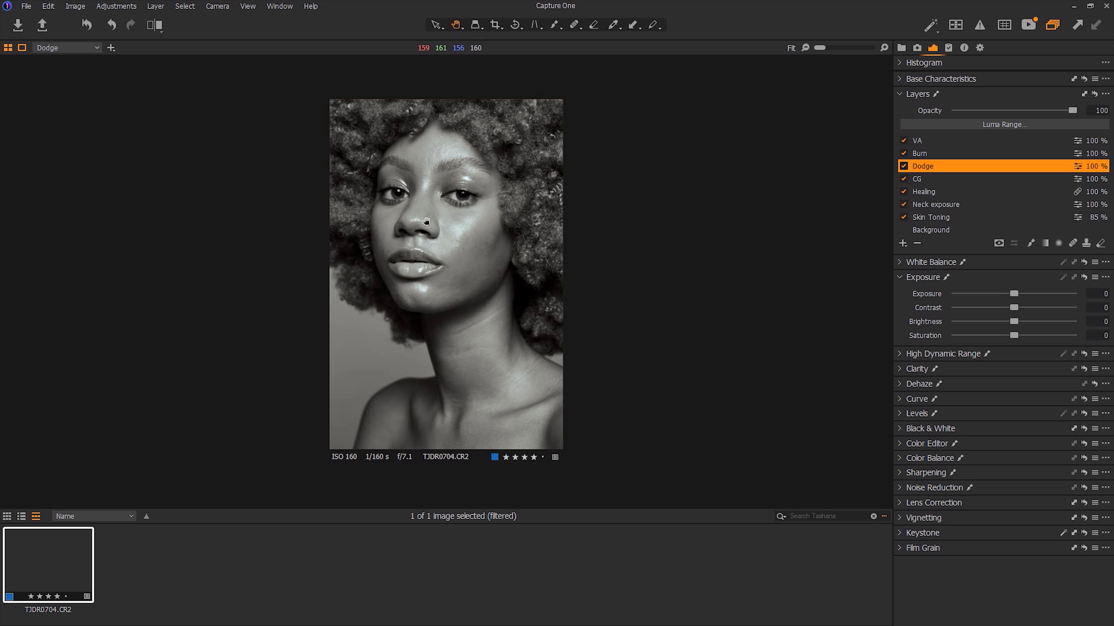
key(b)
click(933, 152)
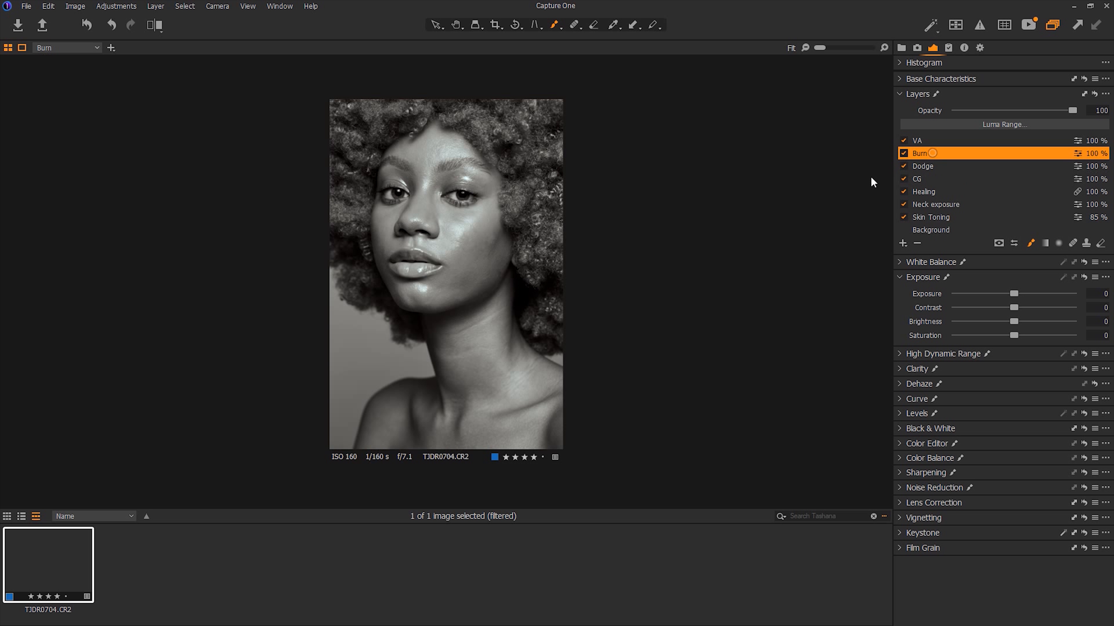
click(929, 139)
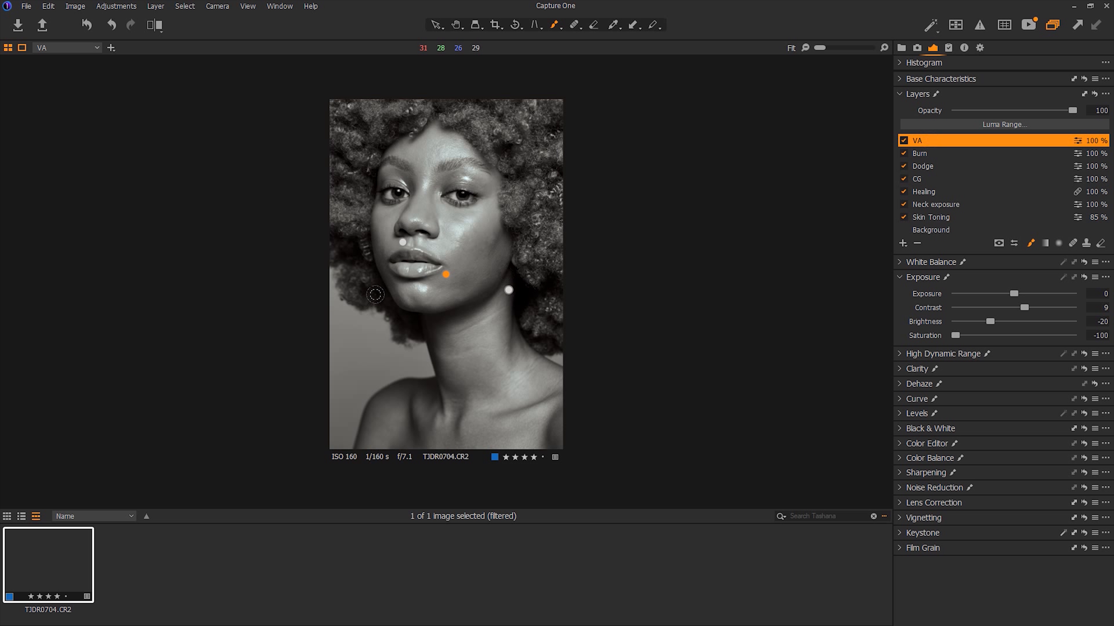
click(918, 179)
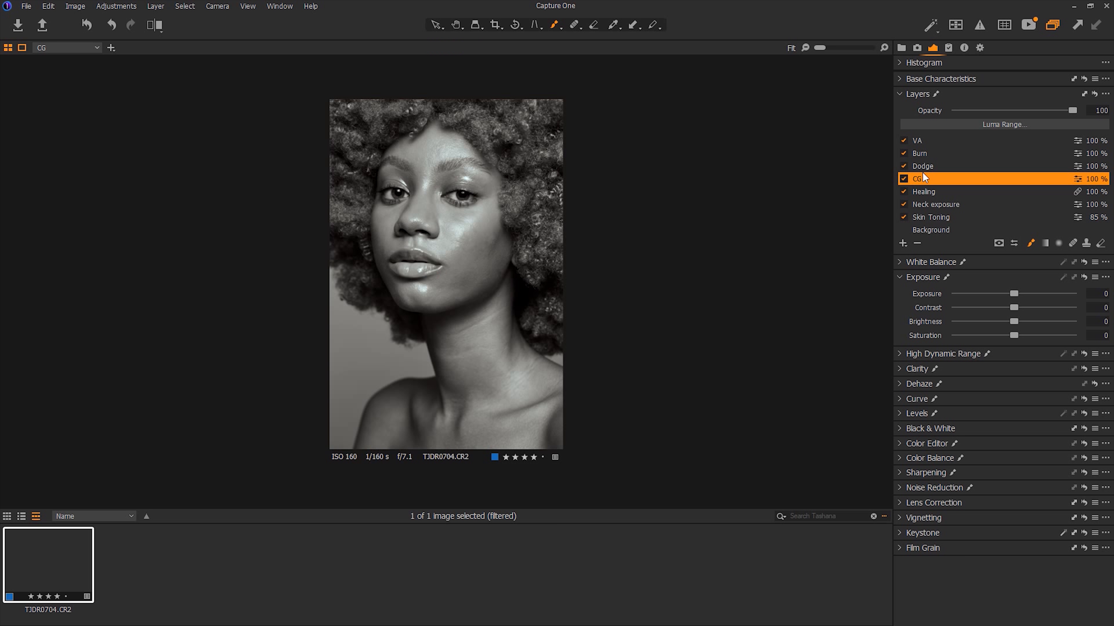
click(920, 192)
click(921, 204)
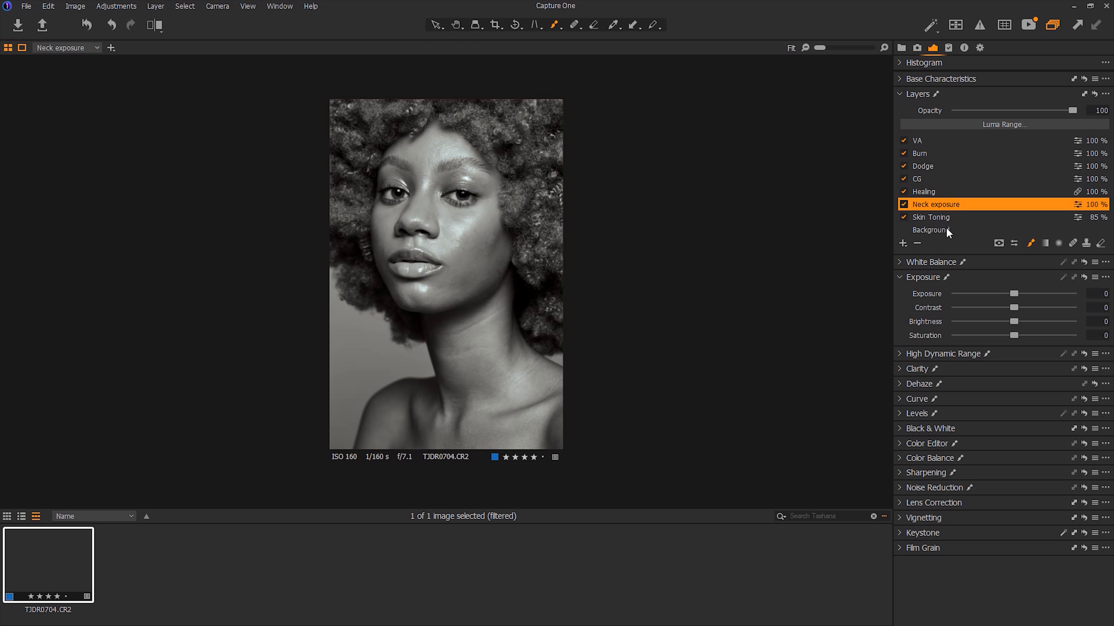
click(942, 217)
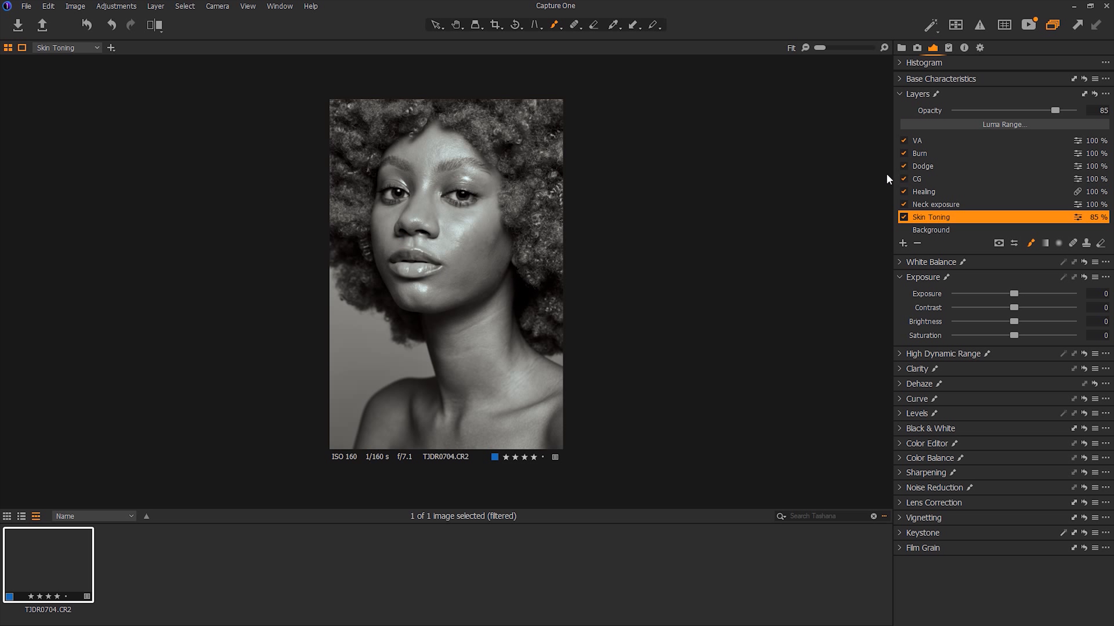
Step: On the Dodge layer, set the mask brush's Hardness to 0 and lower its Flow to the minimum
click(920, 164)
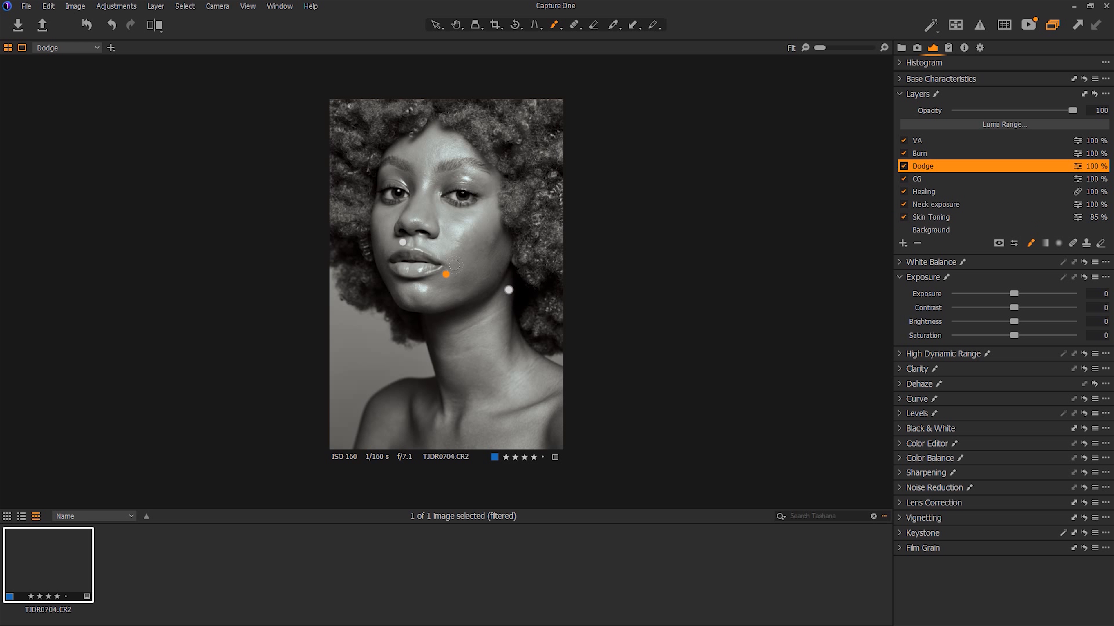
click(446, 274)
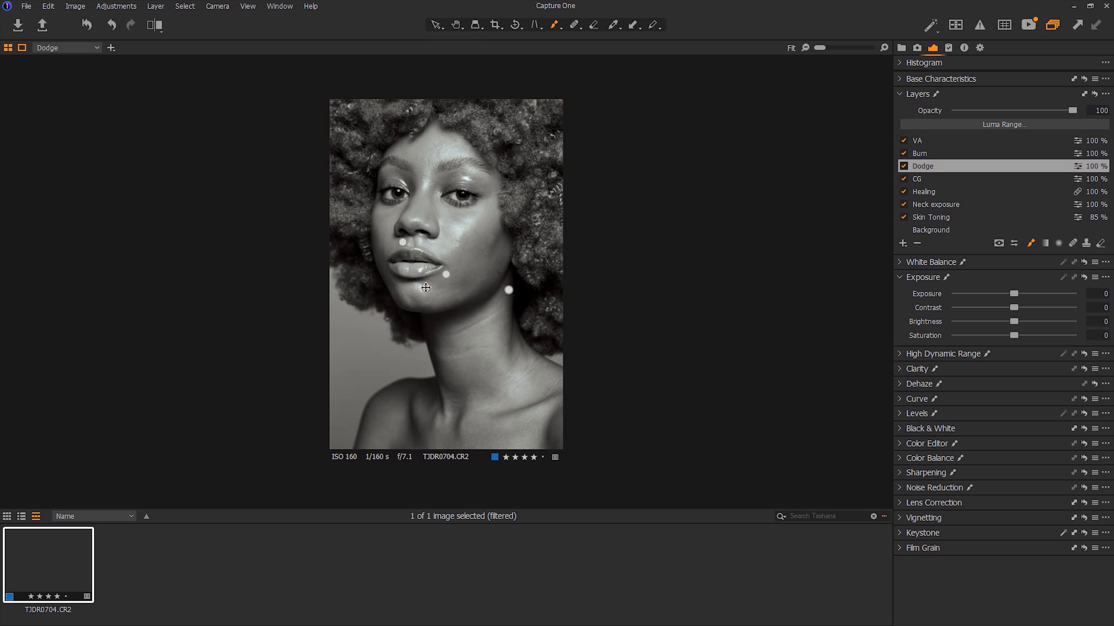
key(ctrl)
right_click(443, 205)
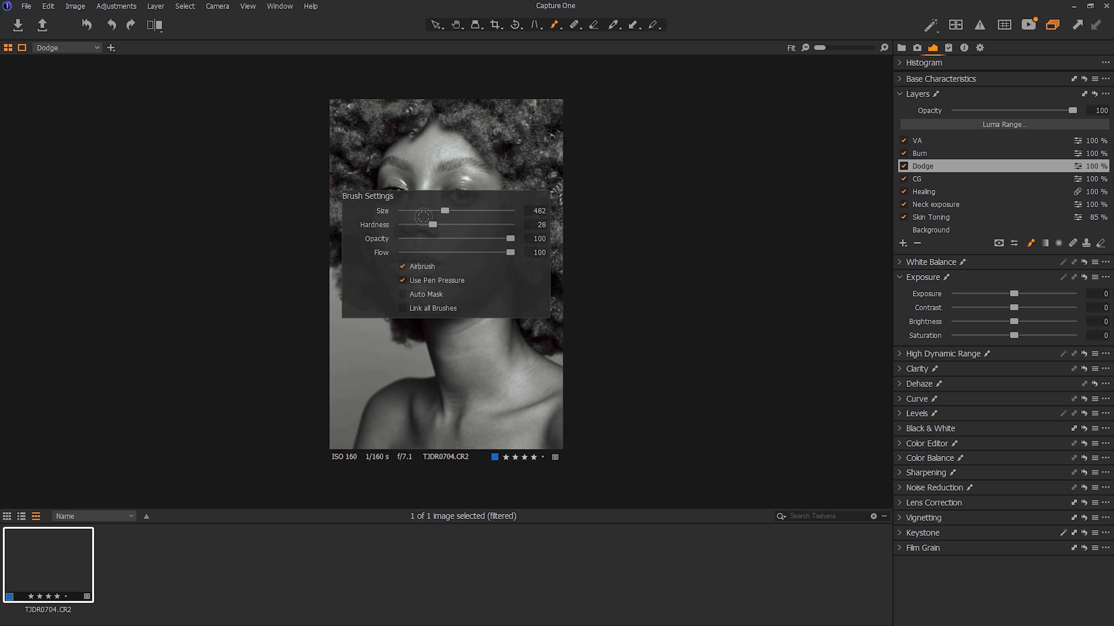
drag(433, 225, 361, 228)
right_click(490, 248)
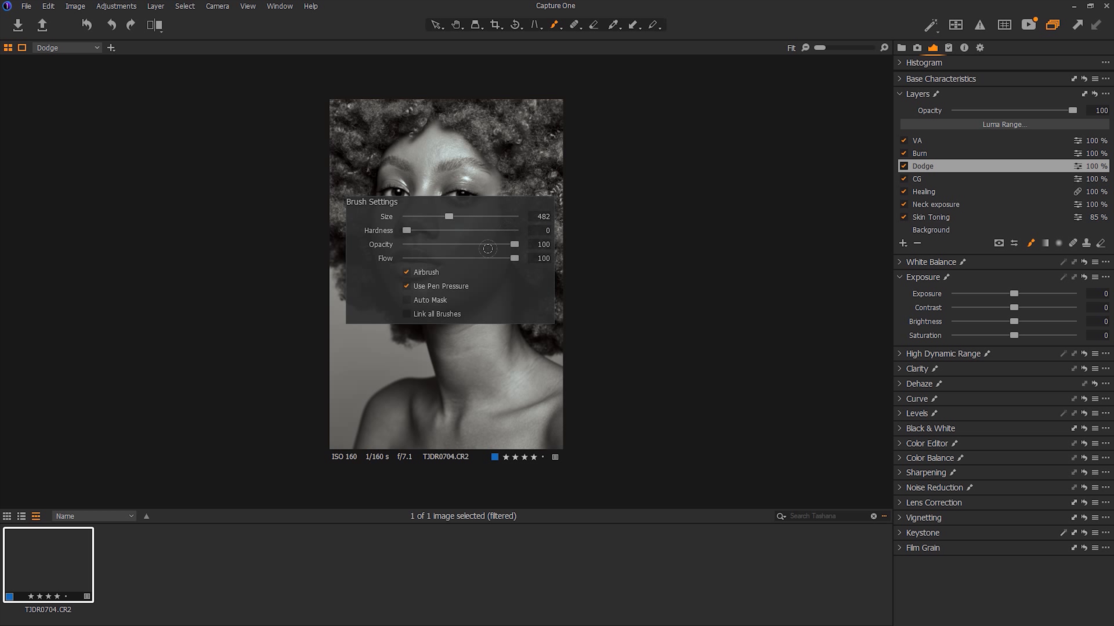
drag(514, 259, 343, 274)
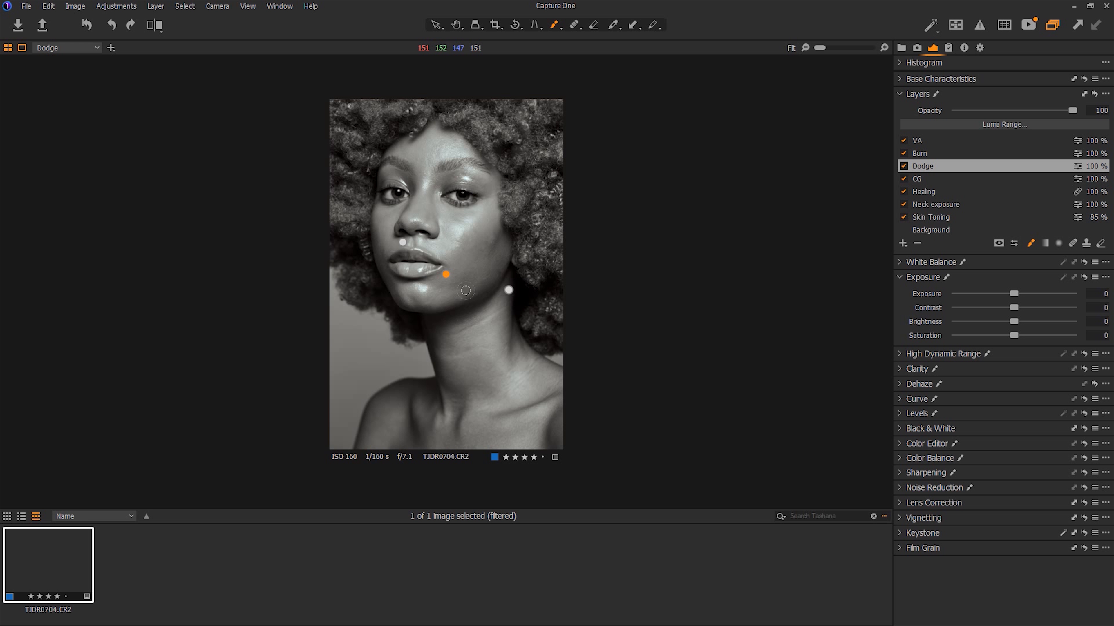
Step: Try brushing the Dodge mask onto the dark patch of the cheek beside the mouth at 100%, and undo the last stroke
right_click(461, 220)
double_click(473, 289)
drag(503, 197, 561, 311)
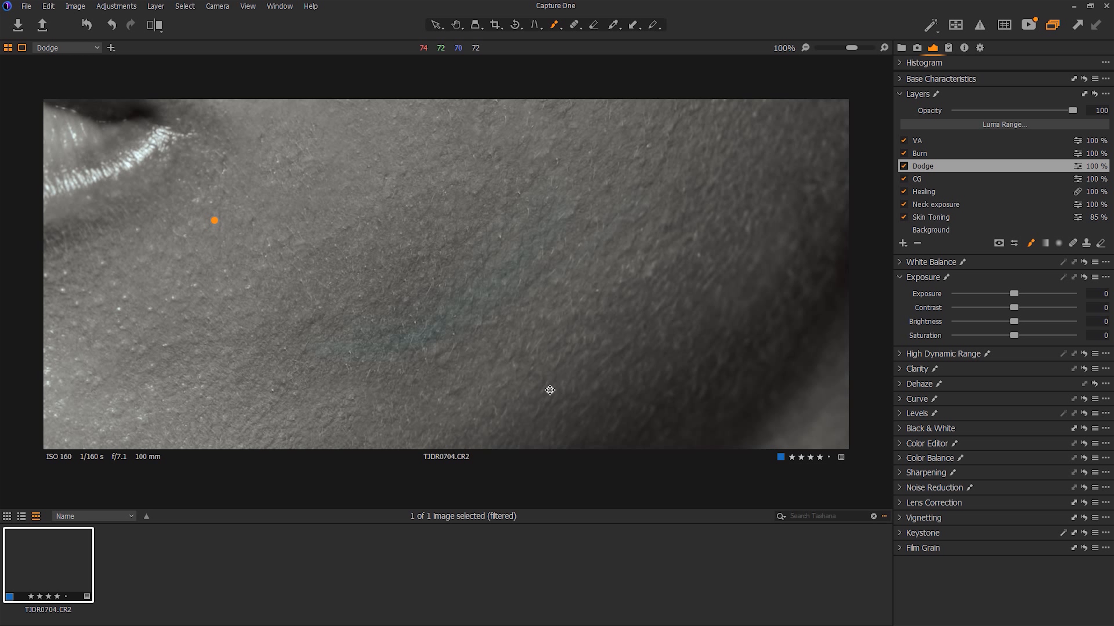
key(ctrl+z)
key(space)
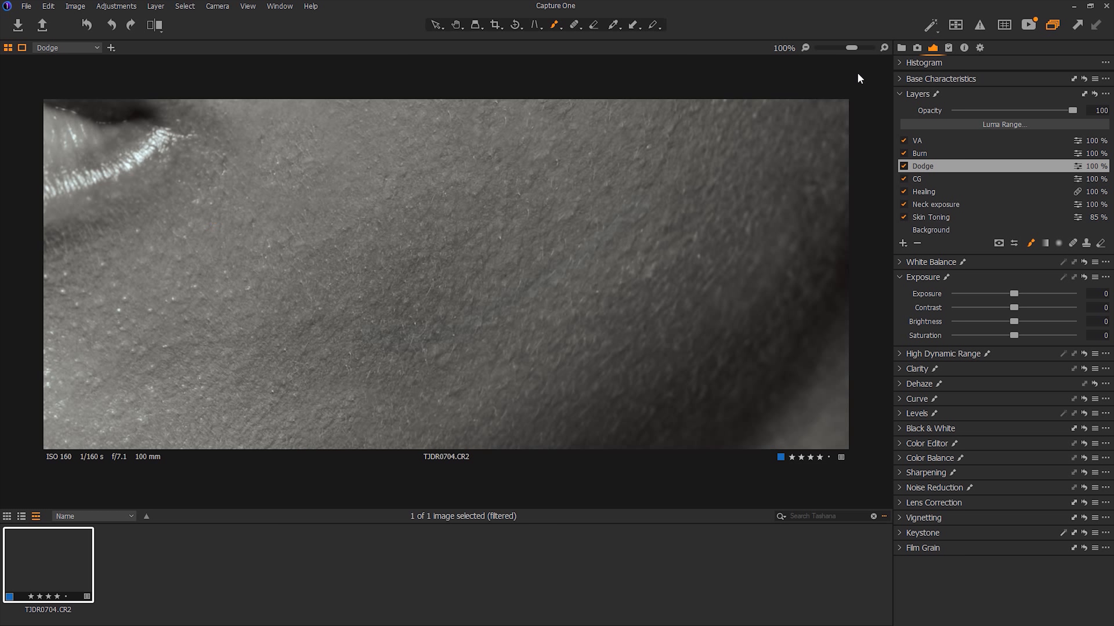
Step: Hide the thumbnail browser to enlarge the viewer and frame the mouth and jaw at 67%
drag(853, 46, 835, 49)
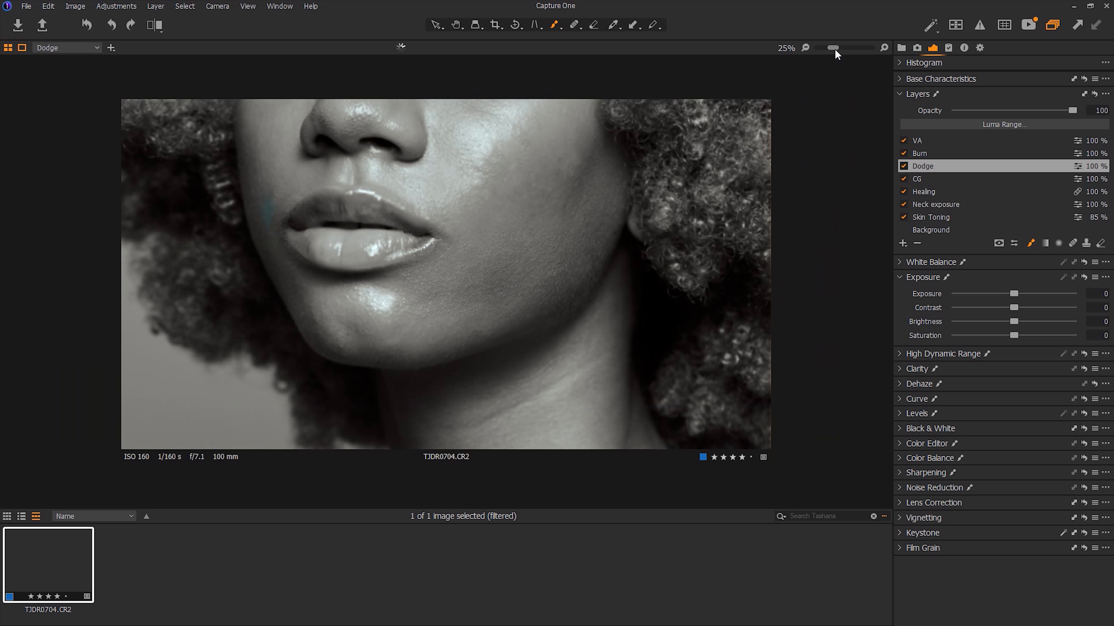
drag(472, 204, 527, 271)
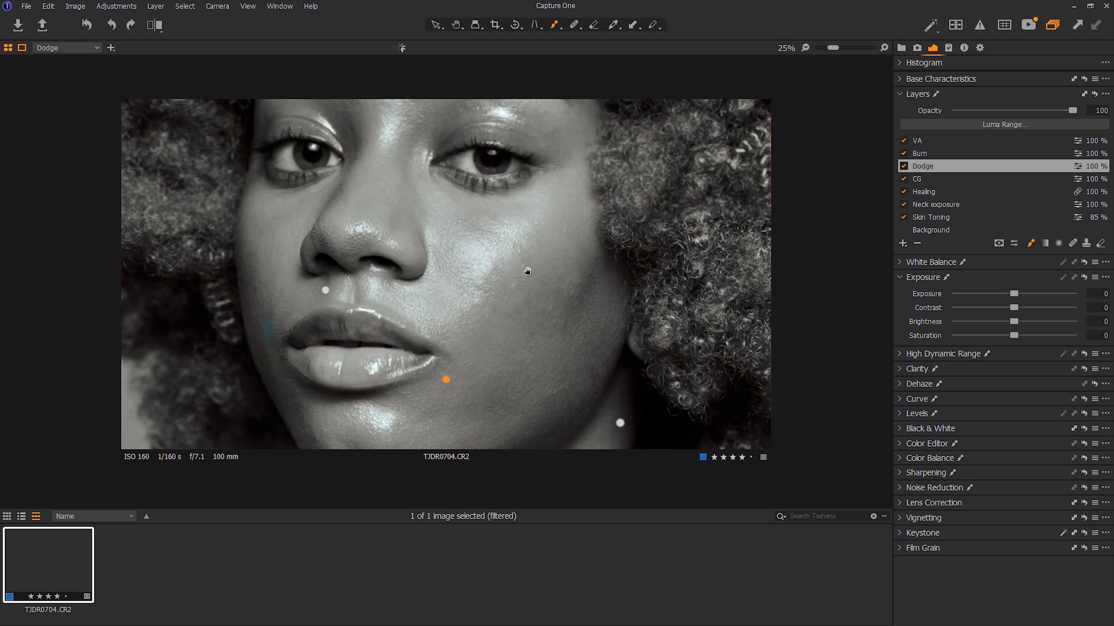
drag(566, 317, 569, 244)
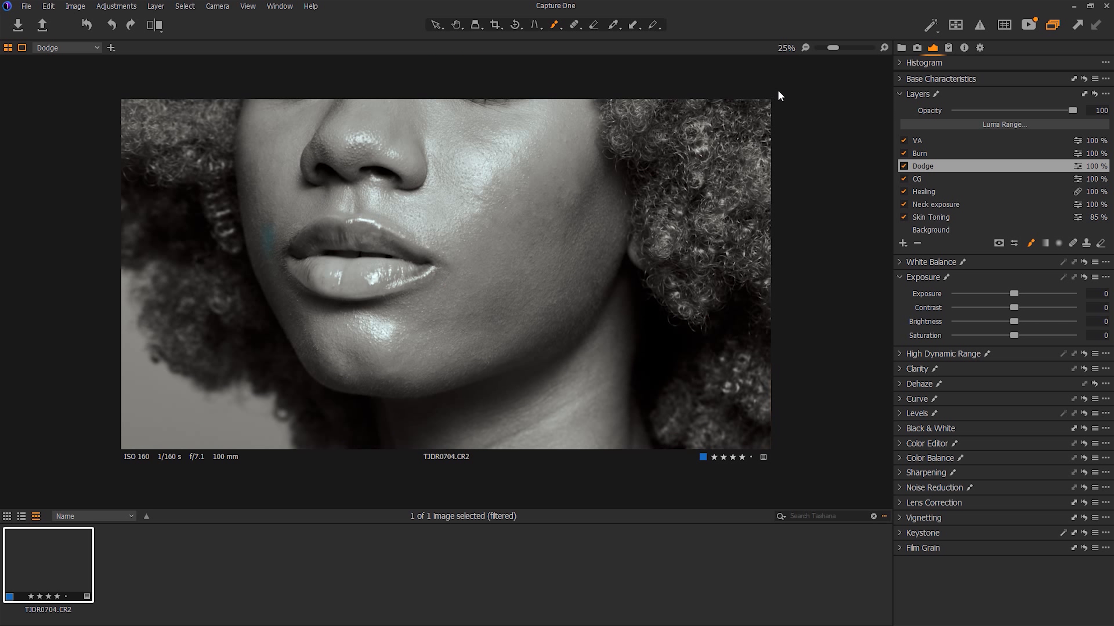
key(ctrl+b)
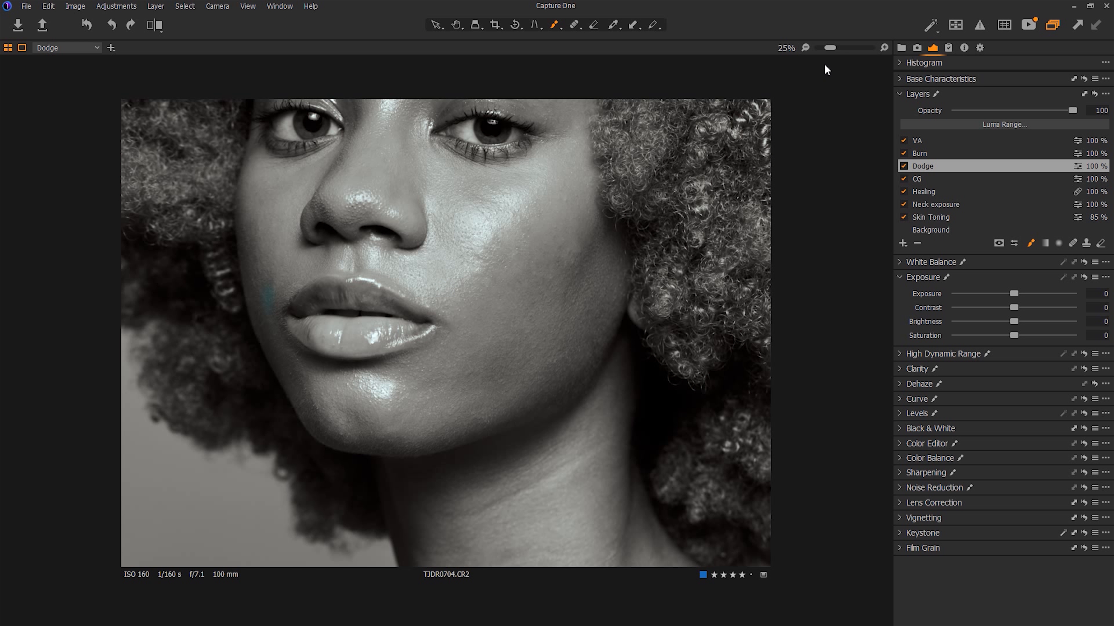
drag(830, 48, 844, 47)
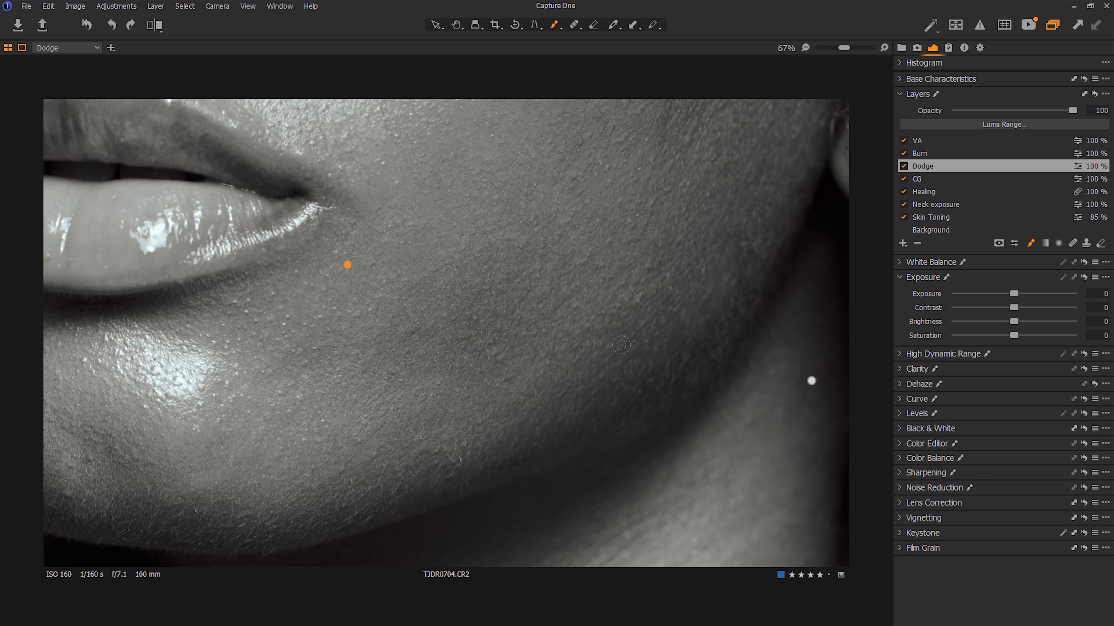
Step: Examine the tonal transitions on the cheek and jaw at 100% and compare them with the whole portrait
right_click(531, 218)
double_click(432, 204)
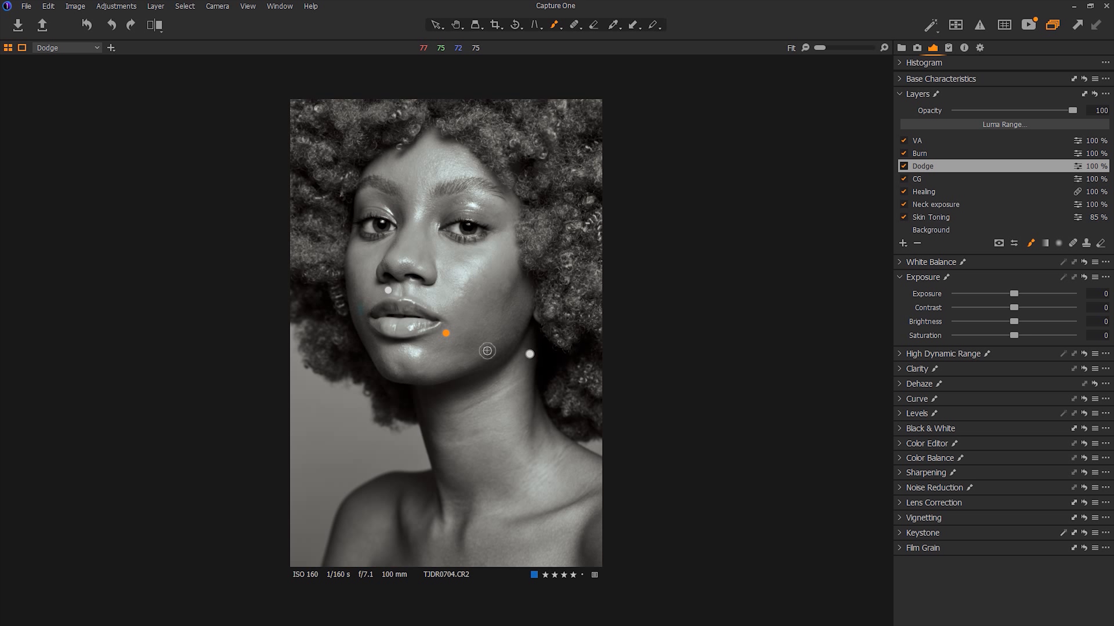
key(z)
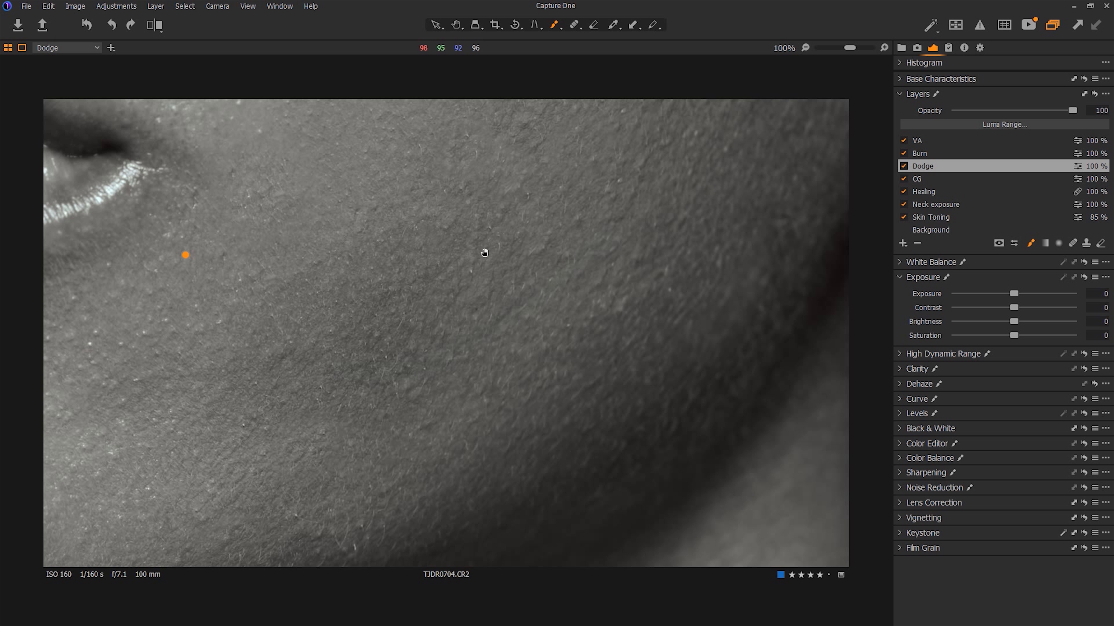
drag(460, 266, 417, 244)
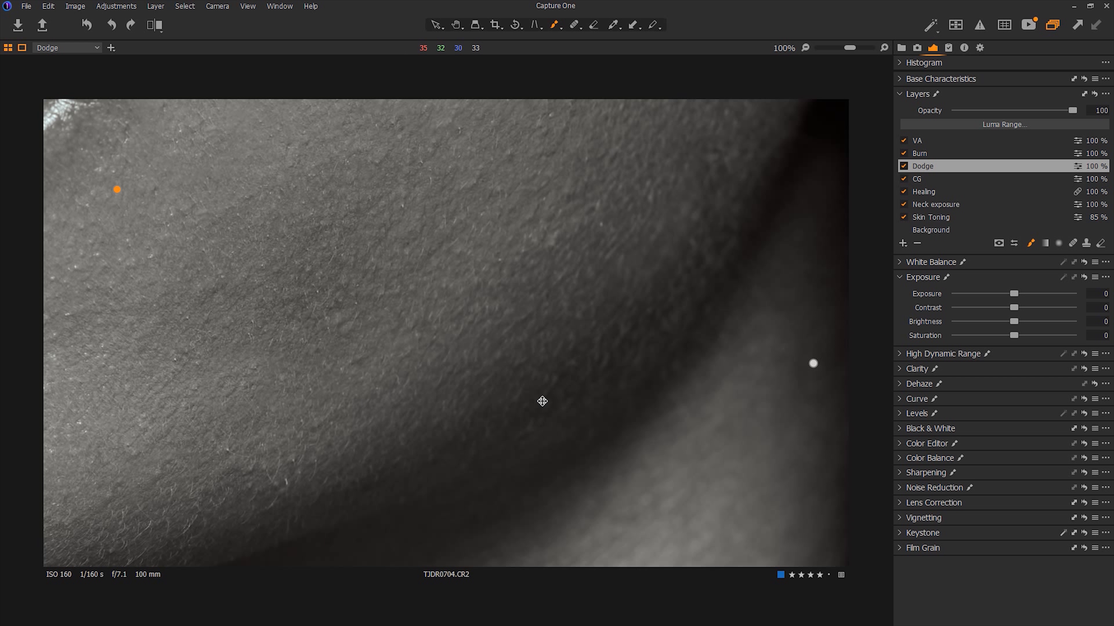
drag(408, 197, 534, 366)
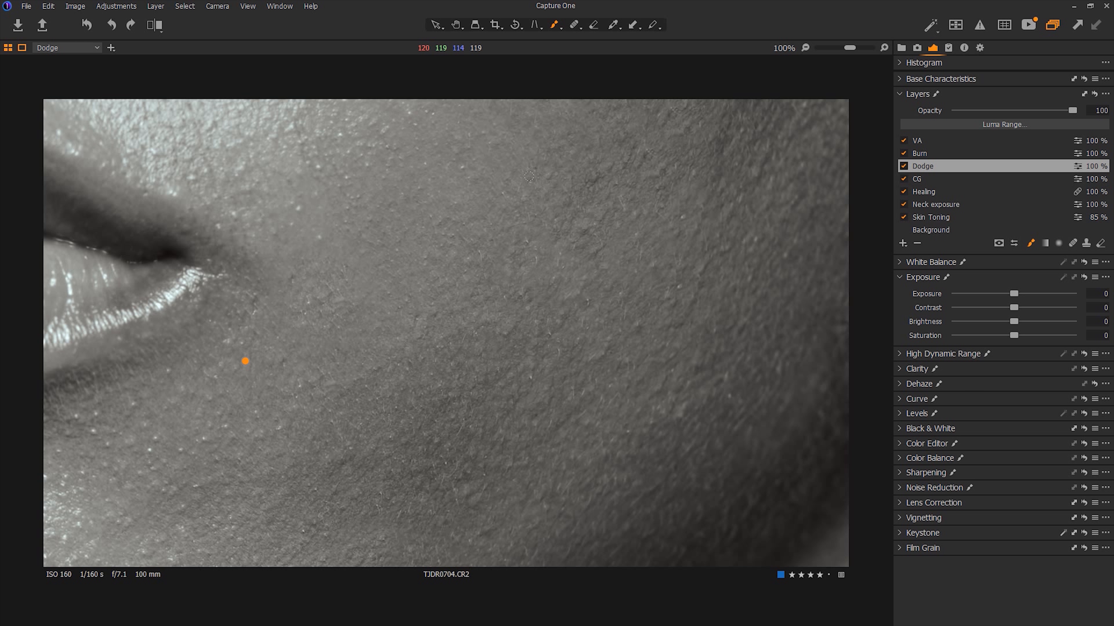
drag(850, 48, 825, 49)
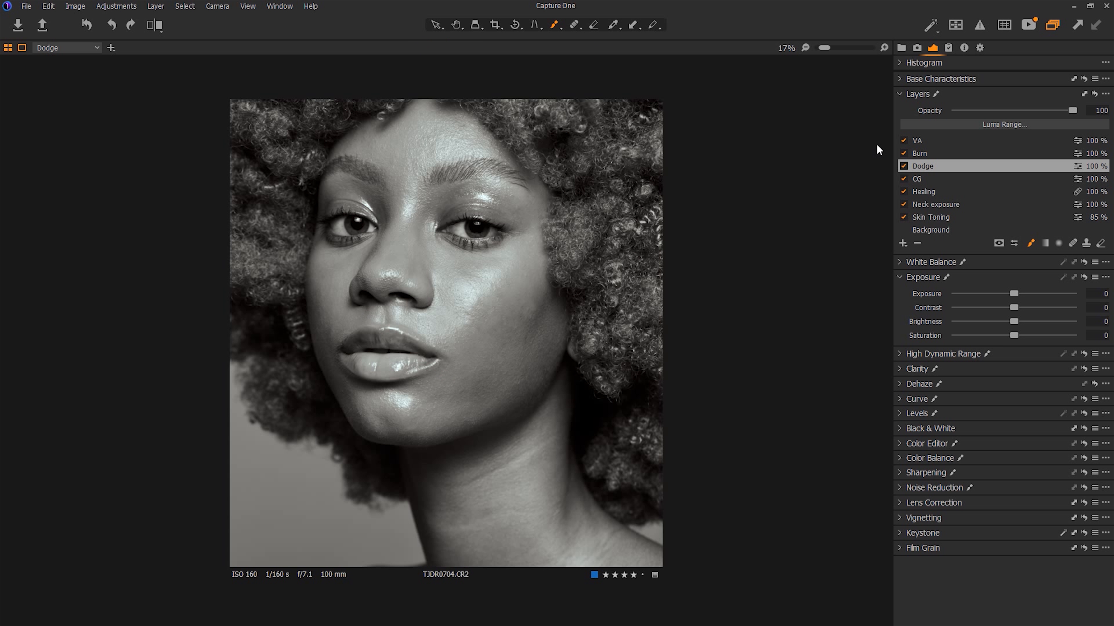
drag(827, 47, 813, 46)
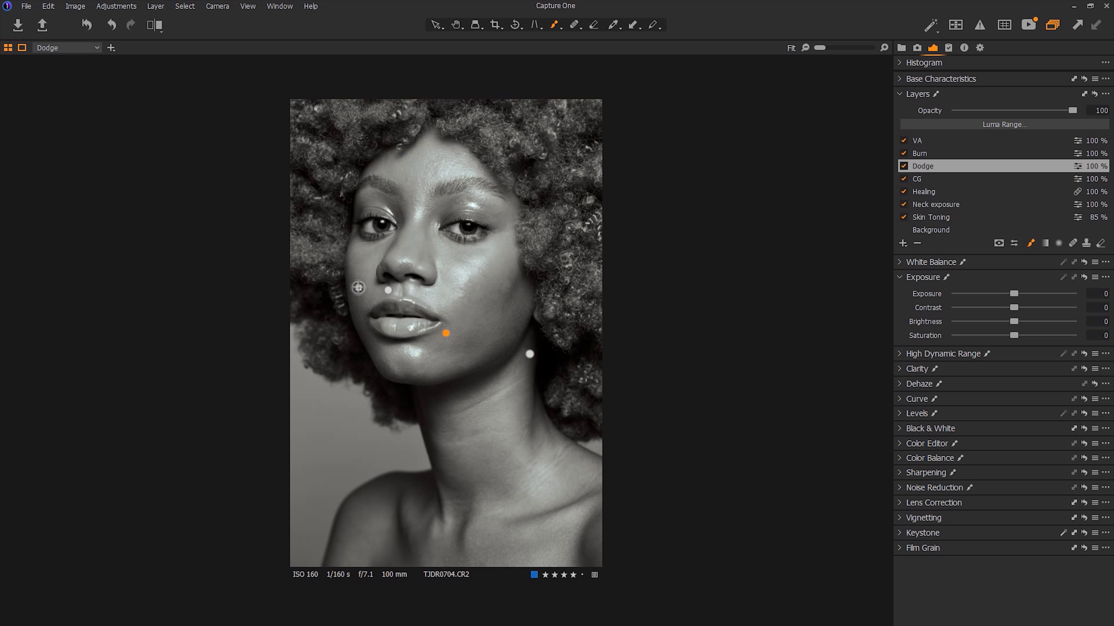
Step: View the lower face at 25% and compare it with and without the Dodge layer
click(921, 153)
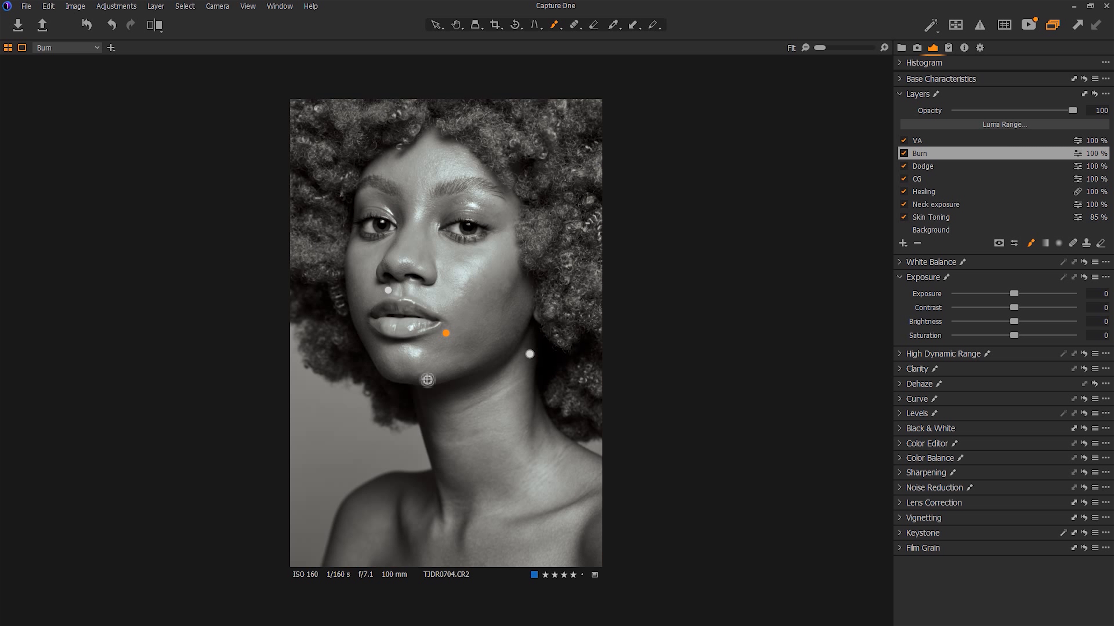
click(922, 166)
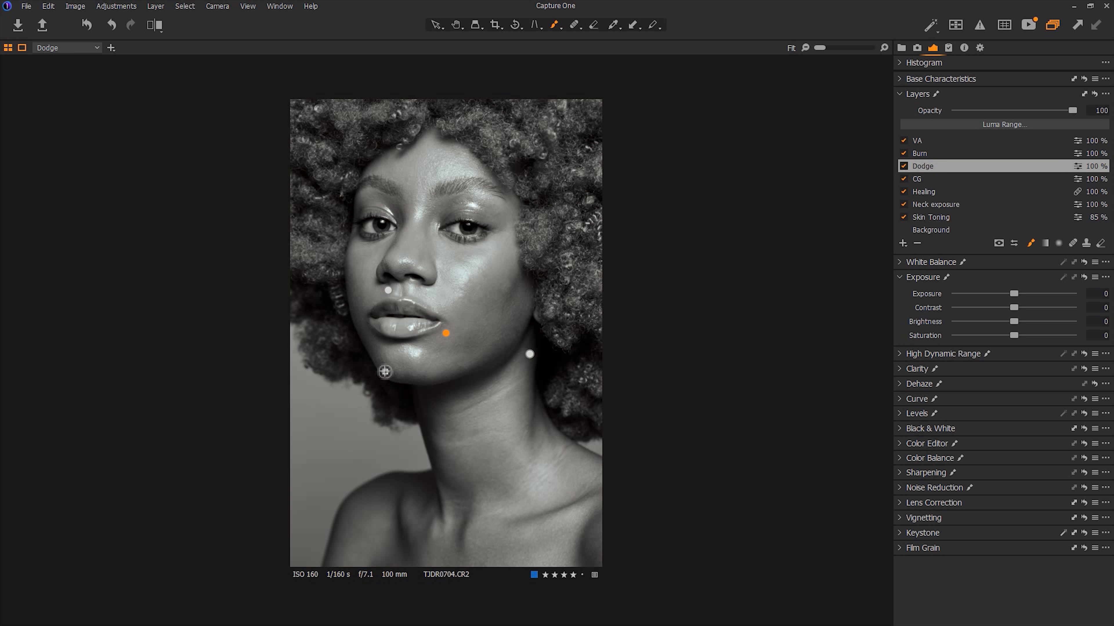
drag(818, 48, 830, 49)
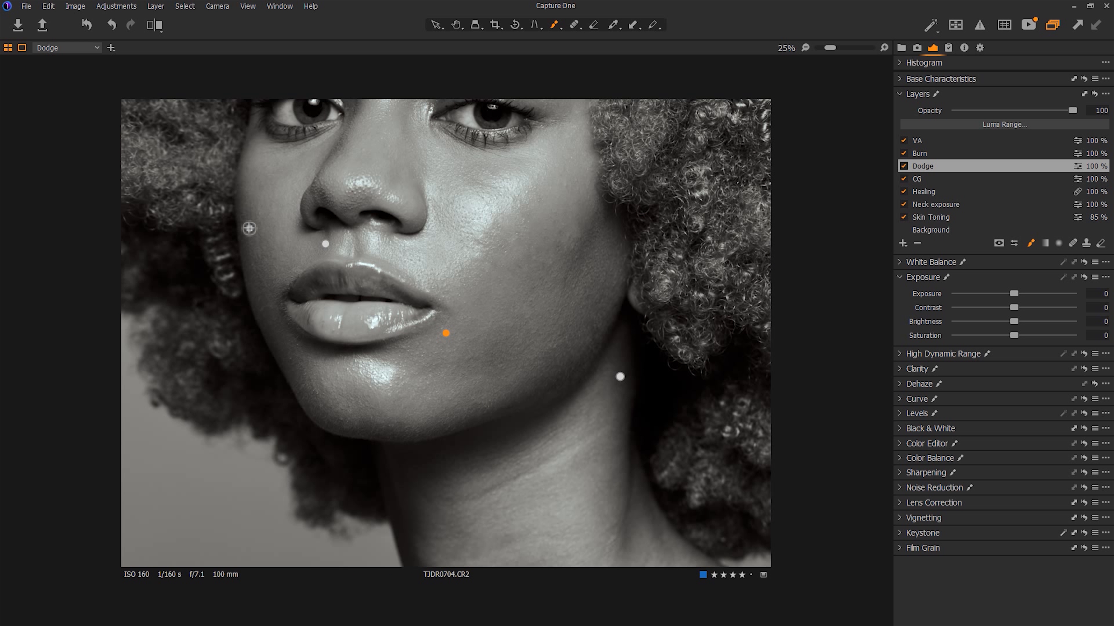
click(903, 166)
click(904, 166)
Step: Fit the whole portrait in the viewer and compare it with and without the VA layer
click(920, 153)
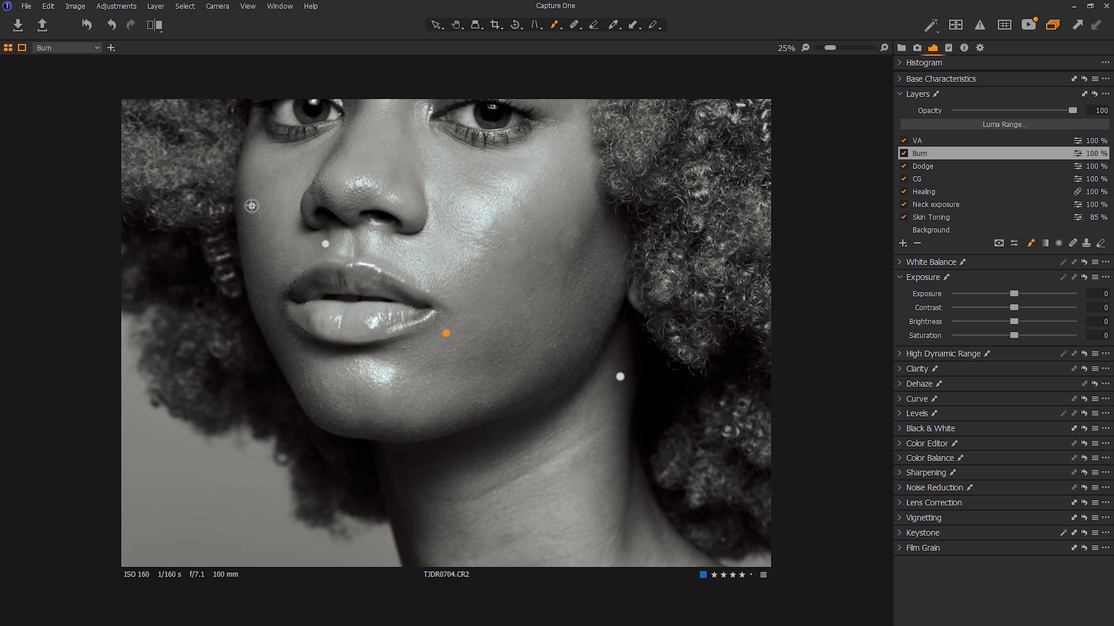
click(950, 168)
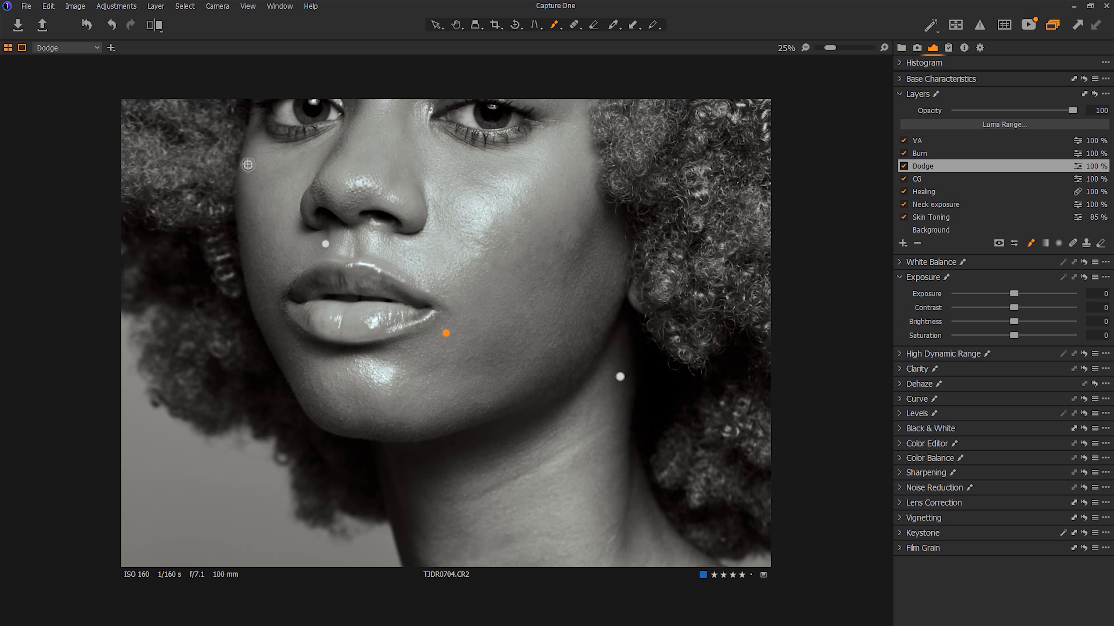
drag(830, 48, 818, 48)
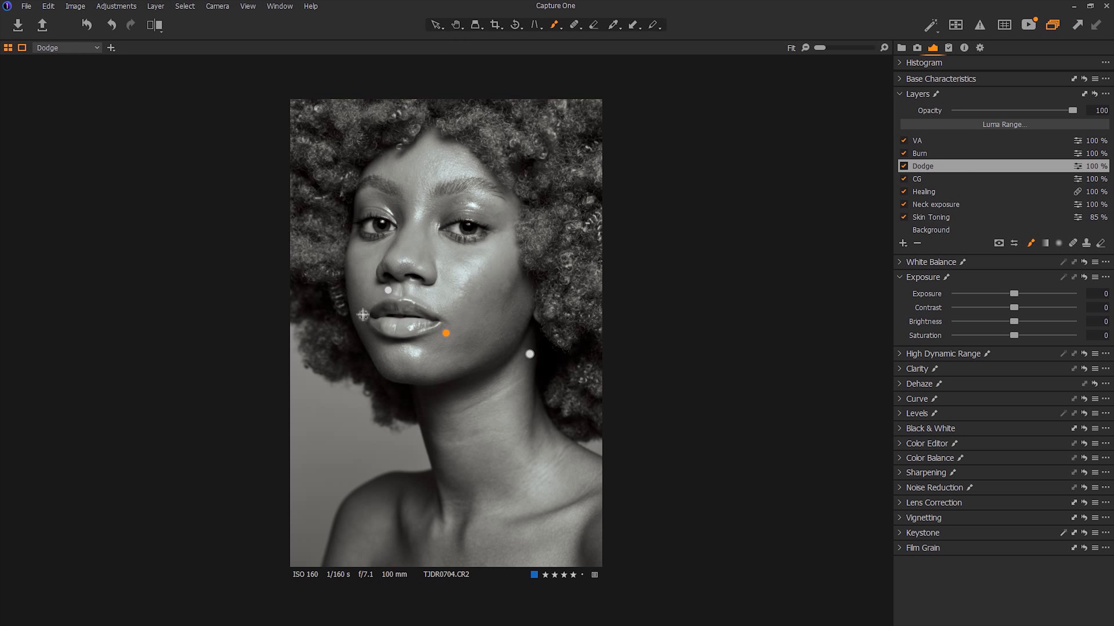
click(903, 141)
click(903, 141)
Step: Undo and redo the last change with the Dodge layer selected, and make the Burn layer active
click(927, 154)
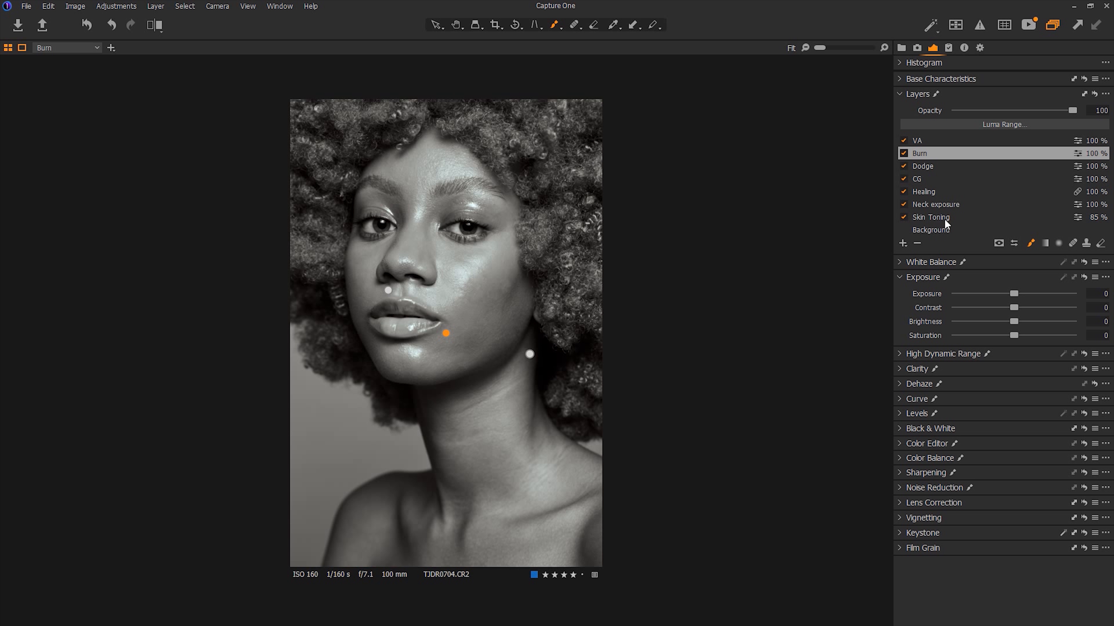
click(925, 166)
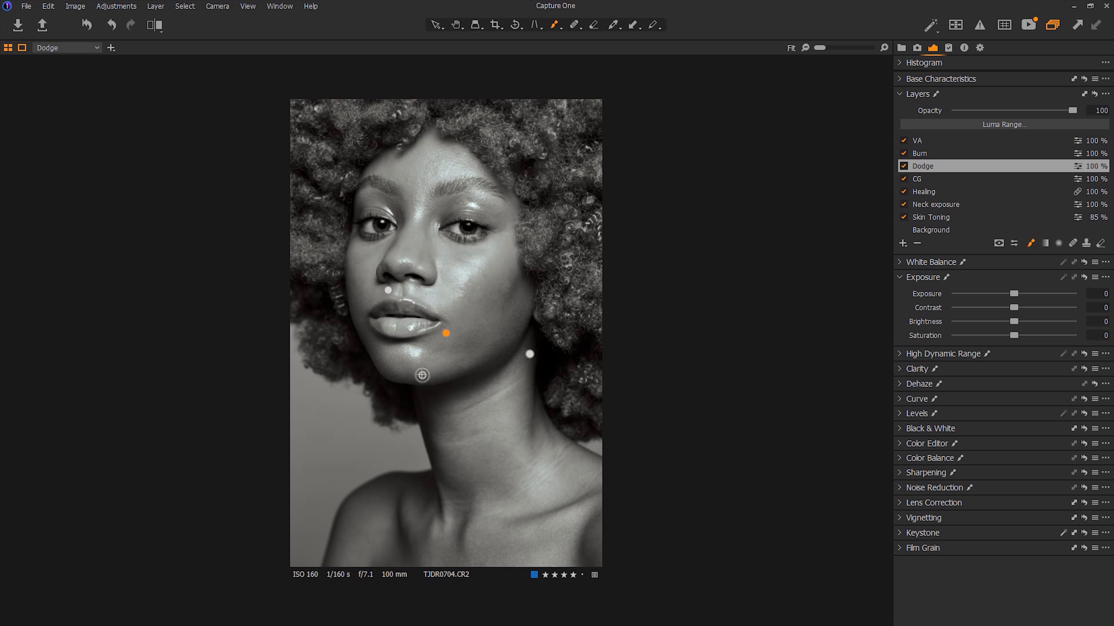
key(ctrl+z)
key(ctrl+y)
click(965, 153)
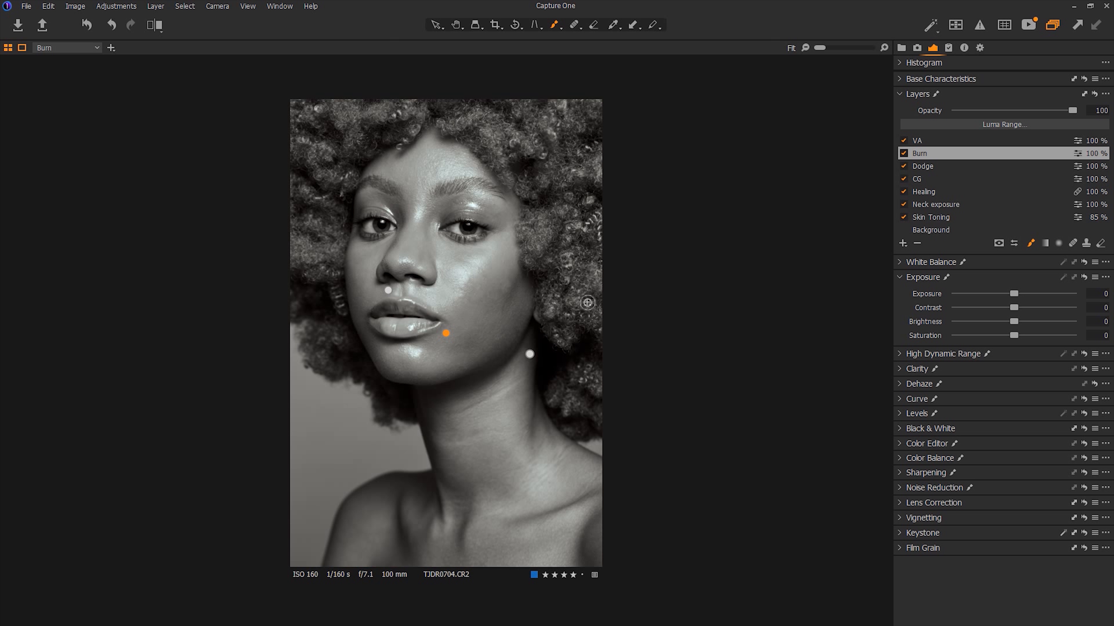
Step: Enlarge the lower face to 33%, inspect the Dodge layer's mask over it, and return to a wider view
click(965, 166)
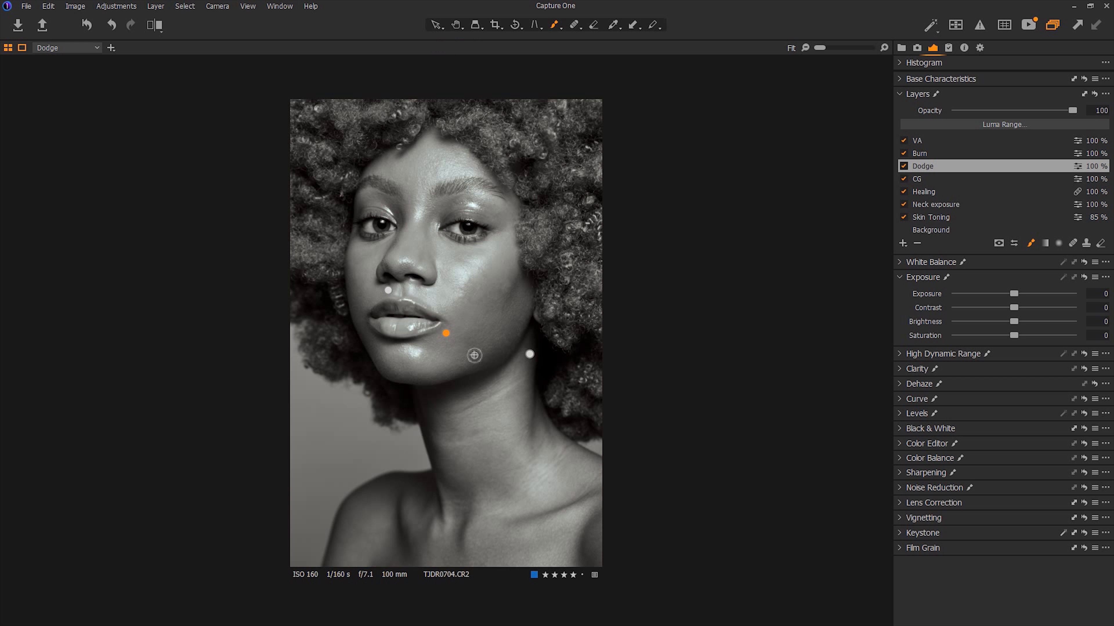
click(920, 153)
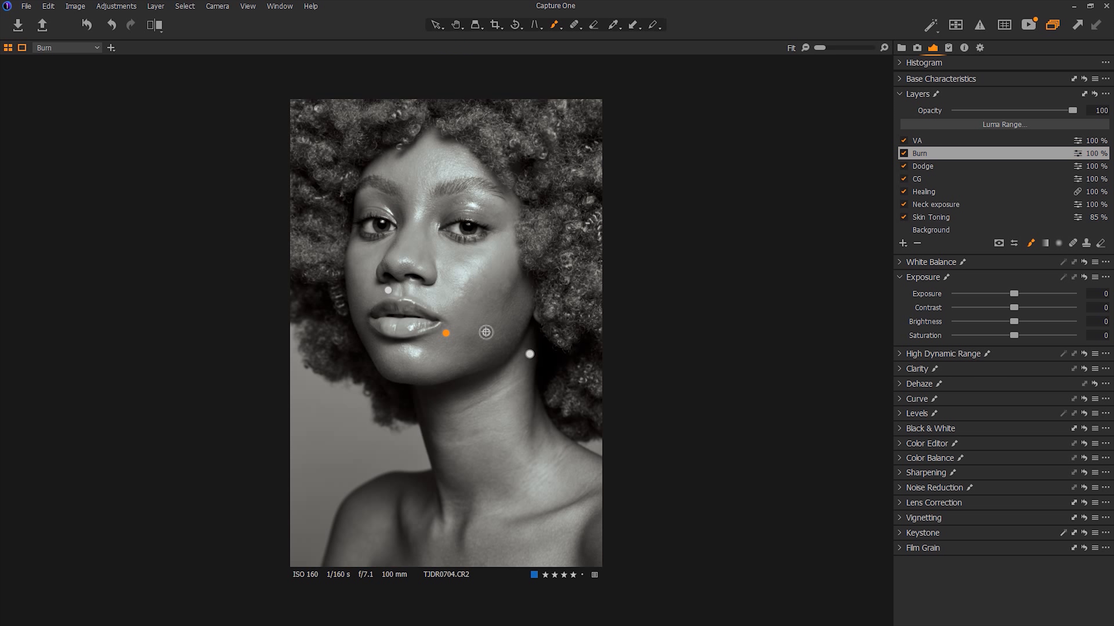
key(ctrl+plus)
key(ctrl+plus)
click(922, 165)
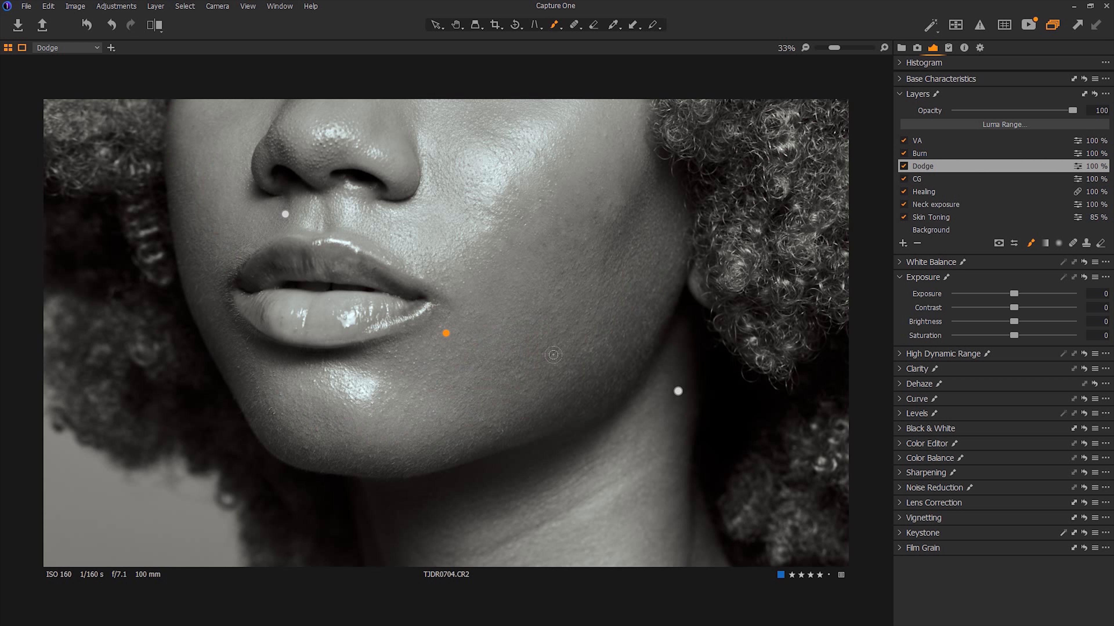
key(m)
key(m)
key(ctrl+0)
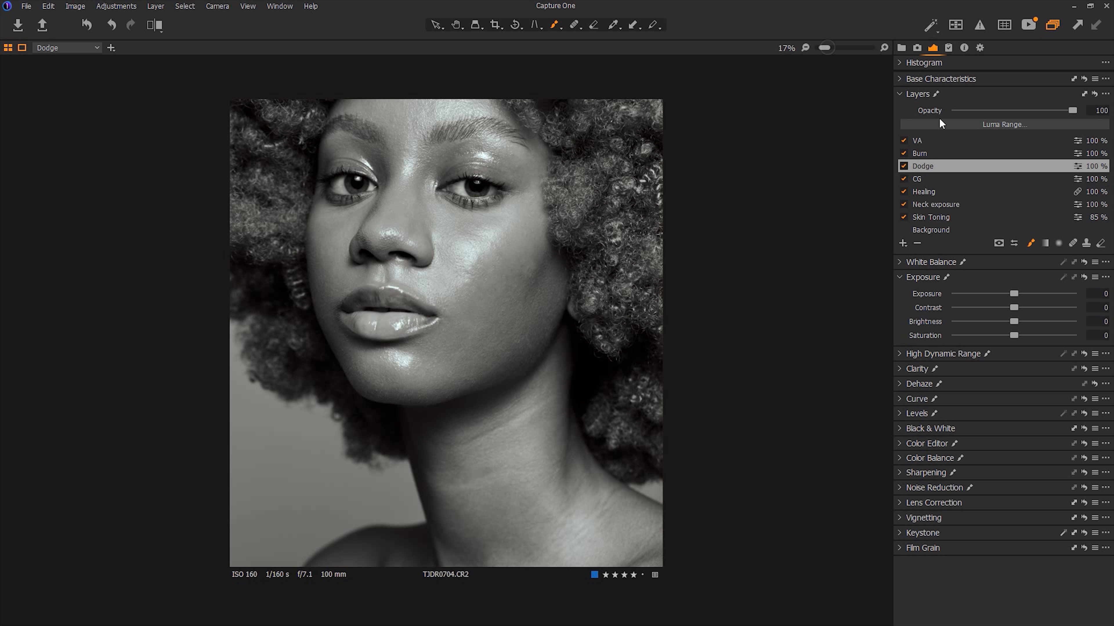
Step: Make the Burn layer active, turn off the VA layer and fit the whole colour portrait in the viewer
click(925, 153)
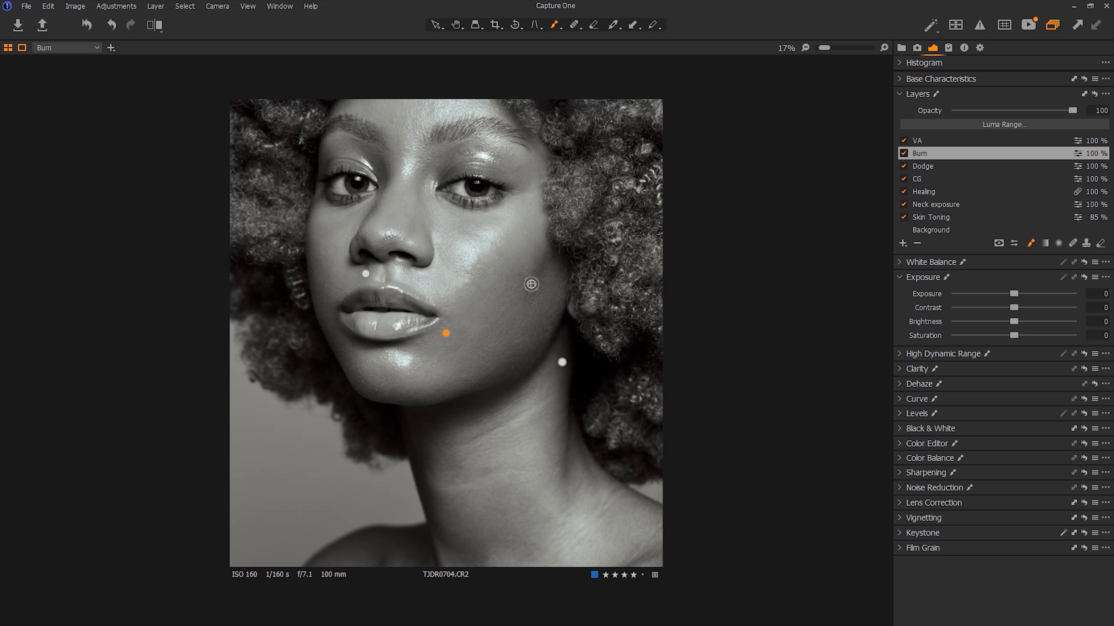
click(903, 140)
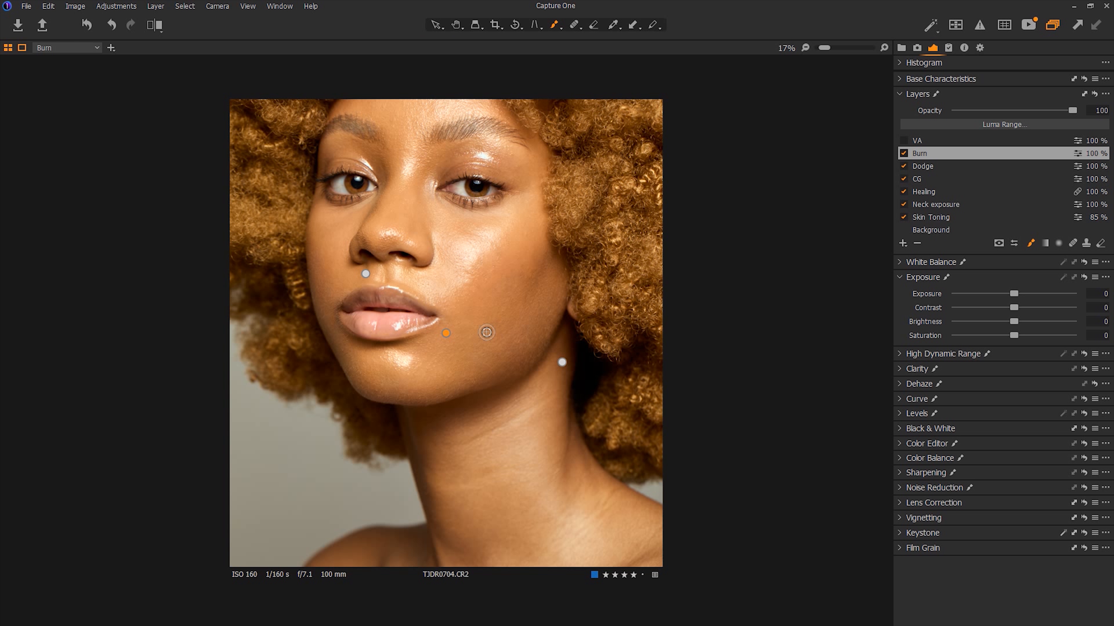
key(ctrl+0)
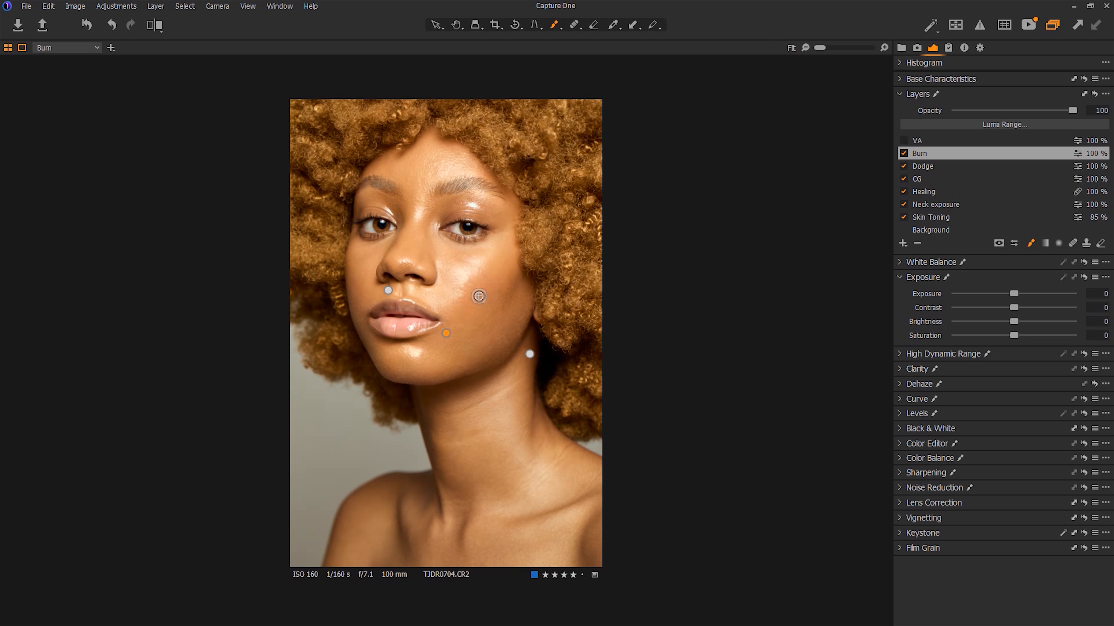
Step: Brush a short burn stroke on the far cheek below the eye on the Burn layer, and make the Dodge layer active
key(Down)
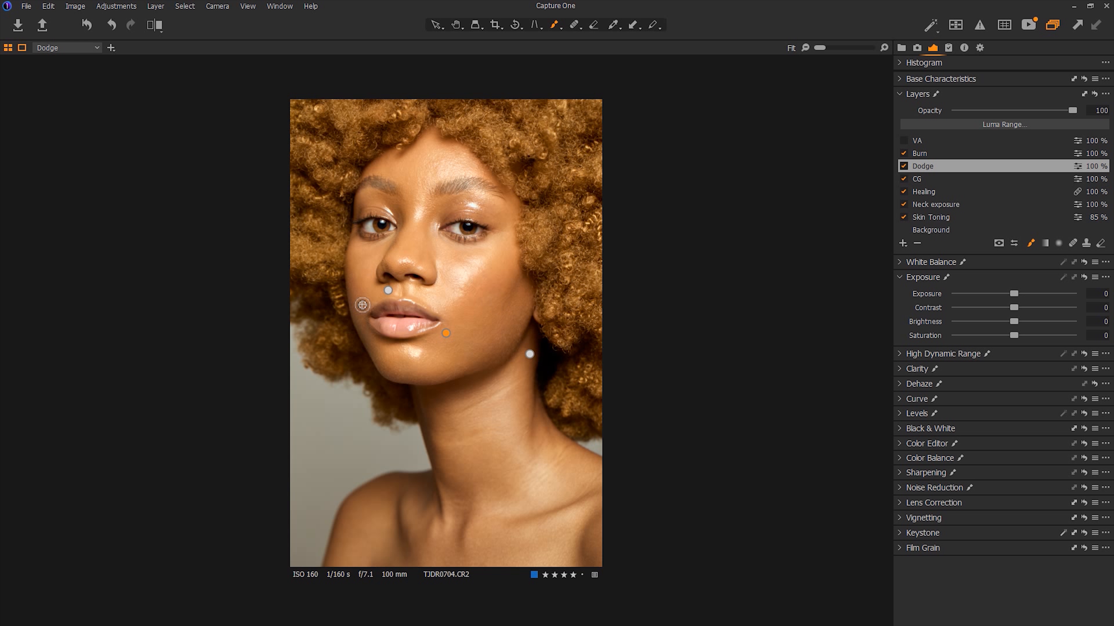
click(919, 153)
drag(365, 248, 358, 254)
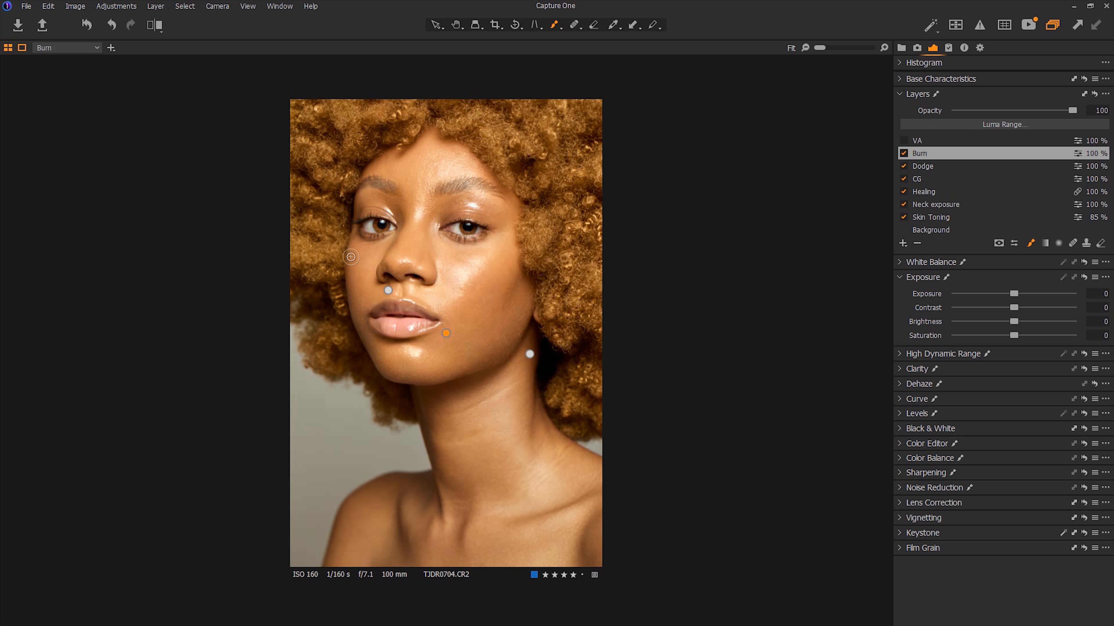
click(926, 166)
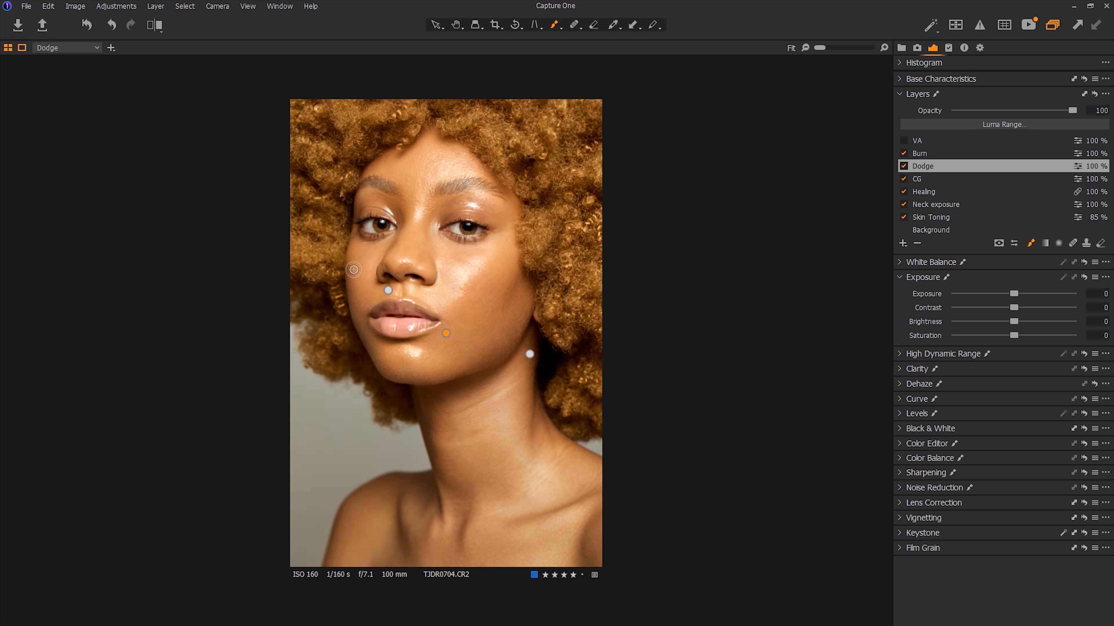
Step: Turn the VA layer back on and alternate between Burn and Dodge over the far cheek, leaving the Burn layer active
click(904, 141)
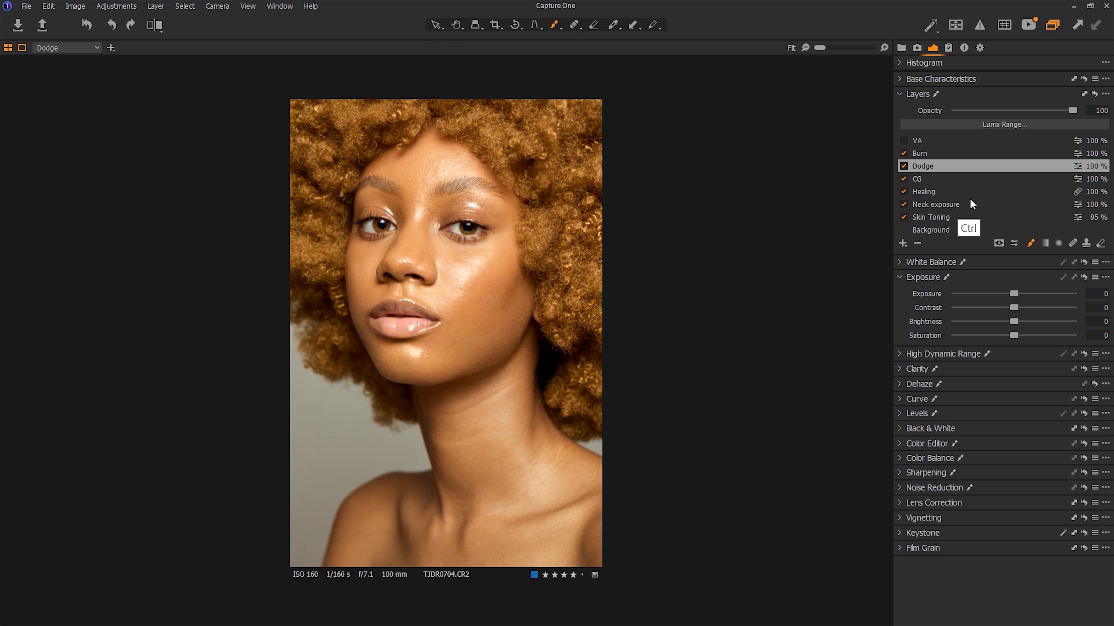
click(927, 153)
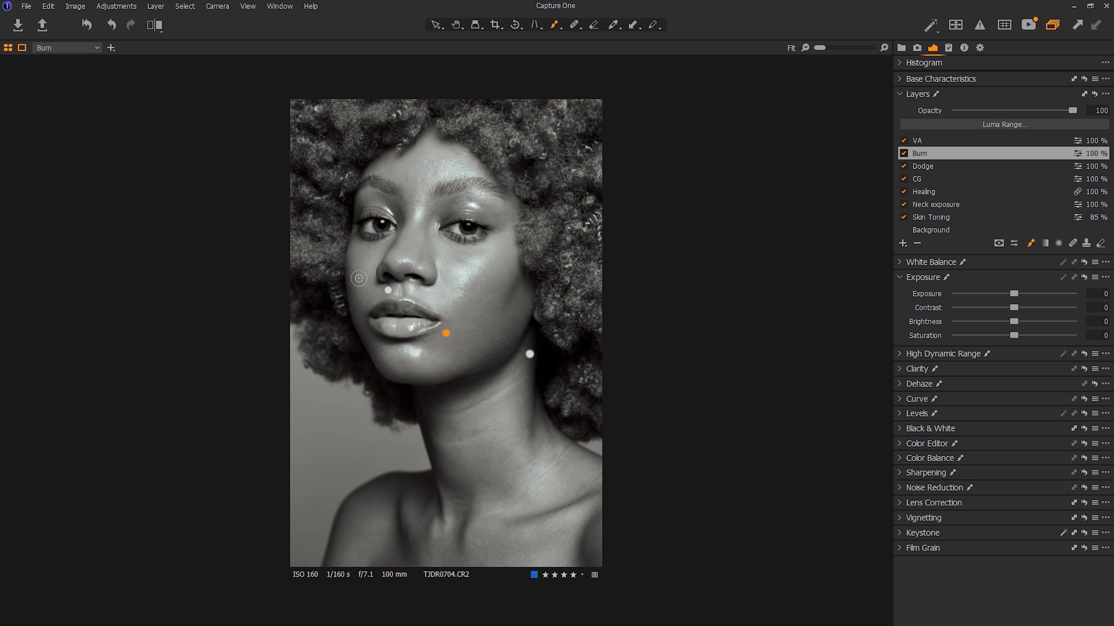
click(922, 166)
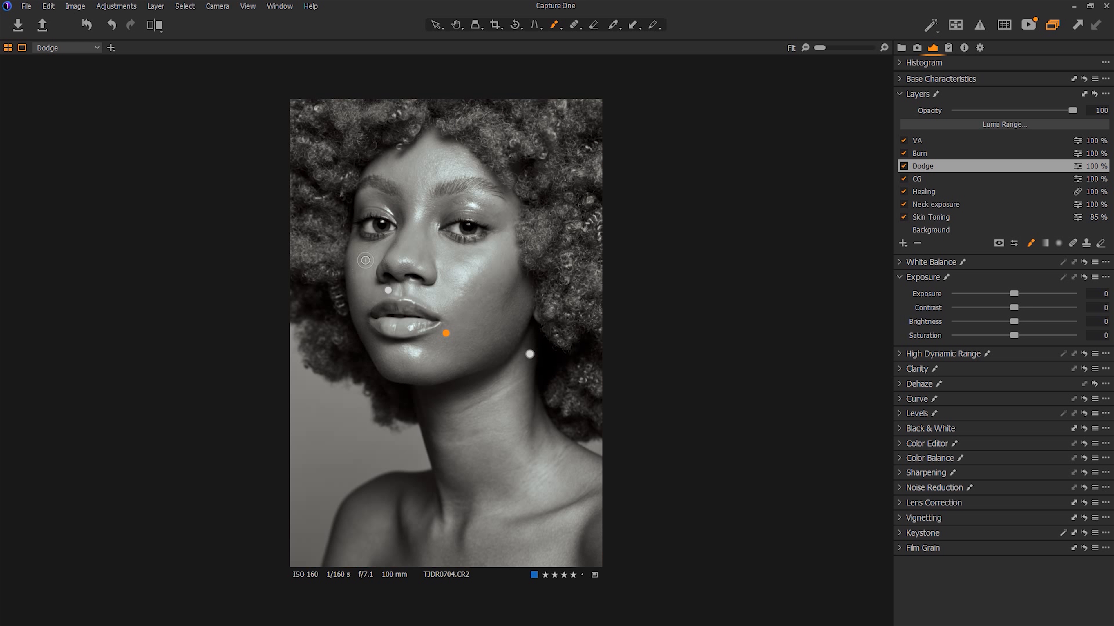
click(934, 154)
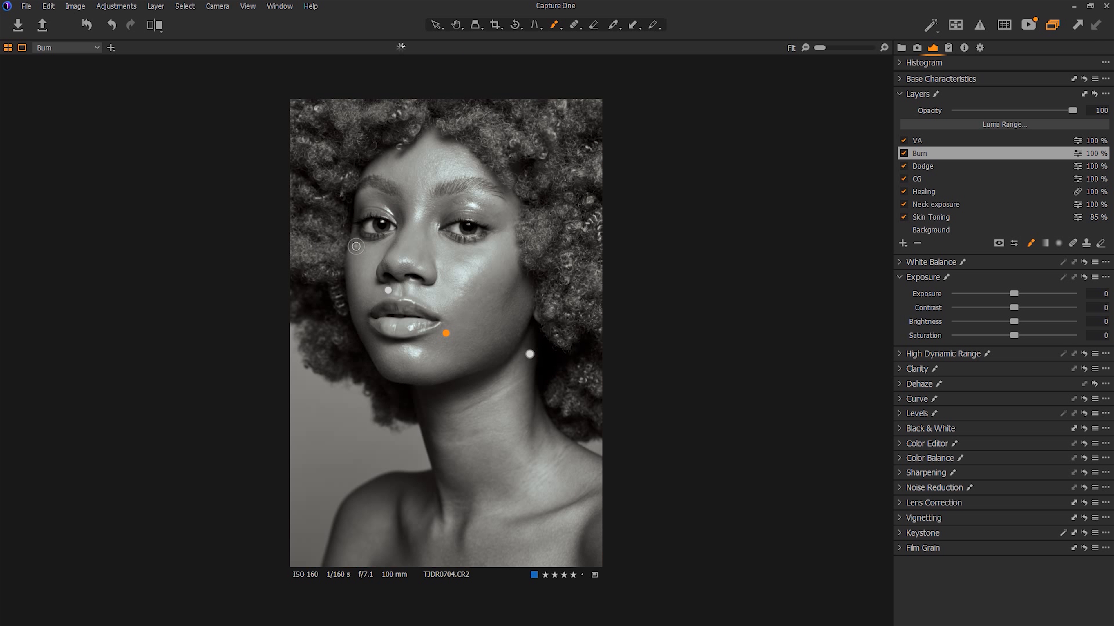
Step: Compare the portrait with and without the VA, Burn and CG layers, leaving them all on and the Dodge layer active
click(903, 141)
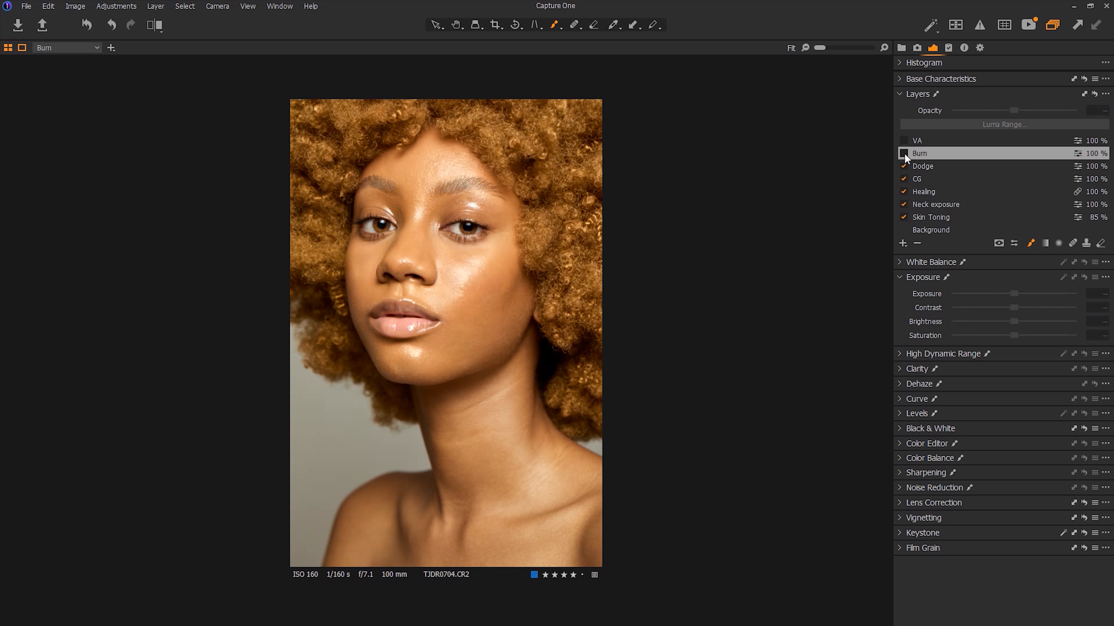
click(903, 140)
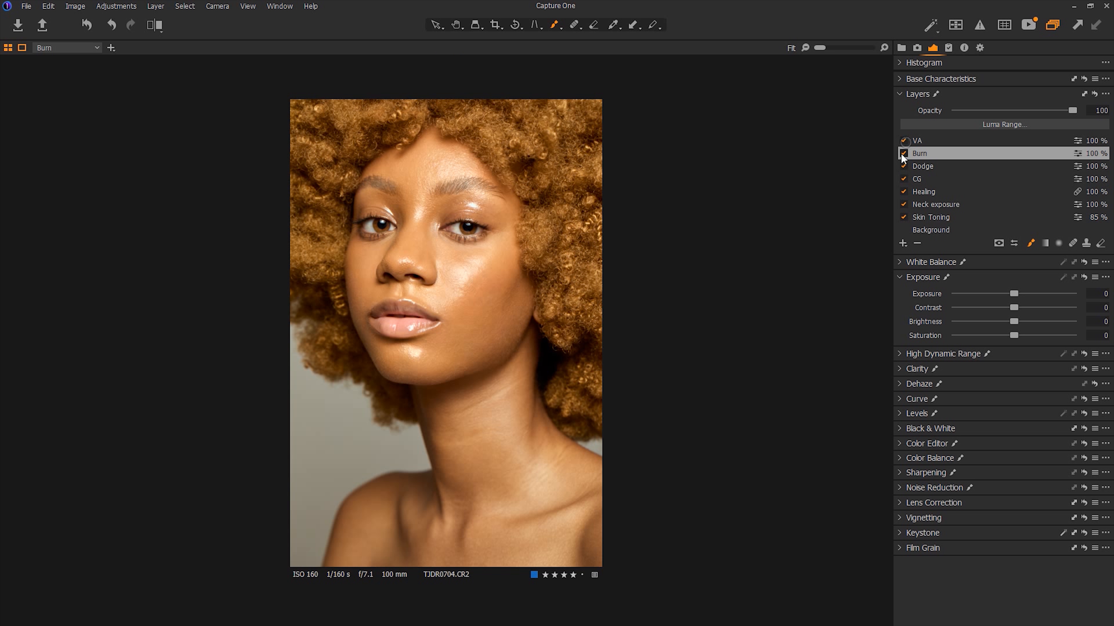
click(945, 167)
click(904, 178)
click(903, 179)
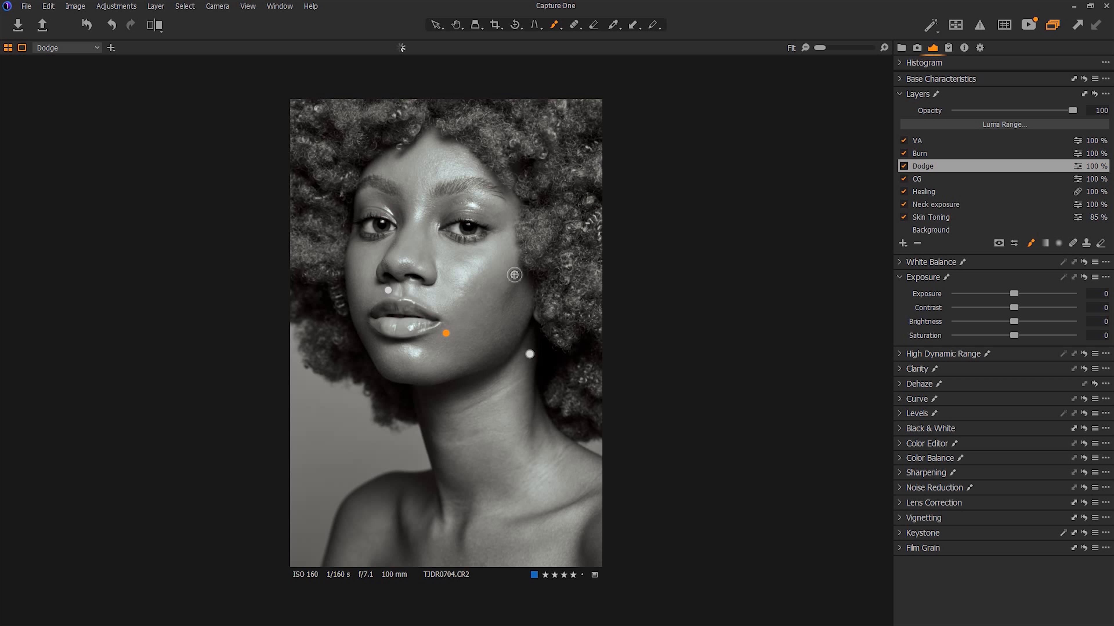
Step: Alternate between the Burn and Dodge layers over the near cheek and jaw, leaving the Dodge layer active
click(921, 153)
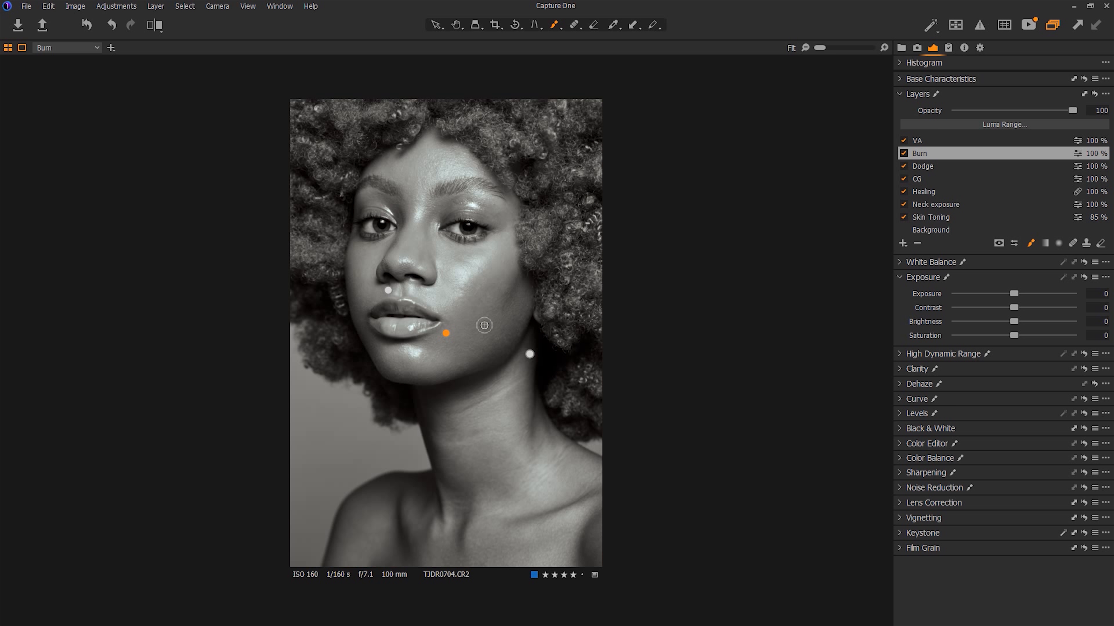
click(923, 165)
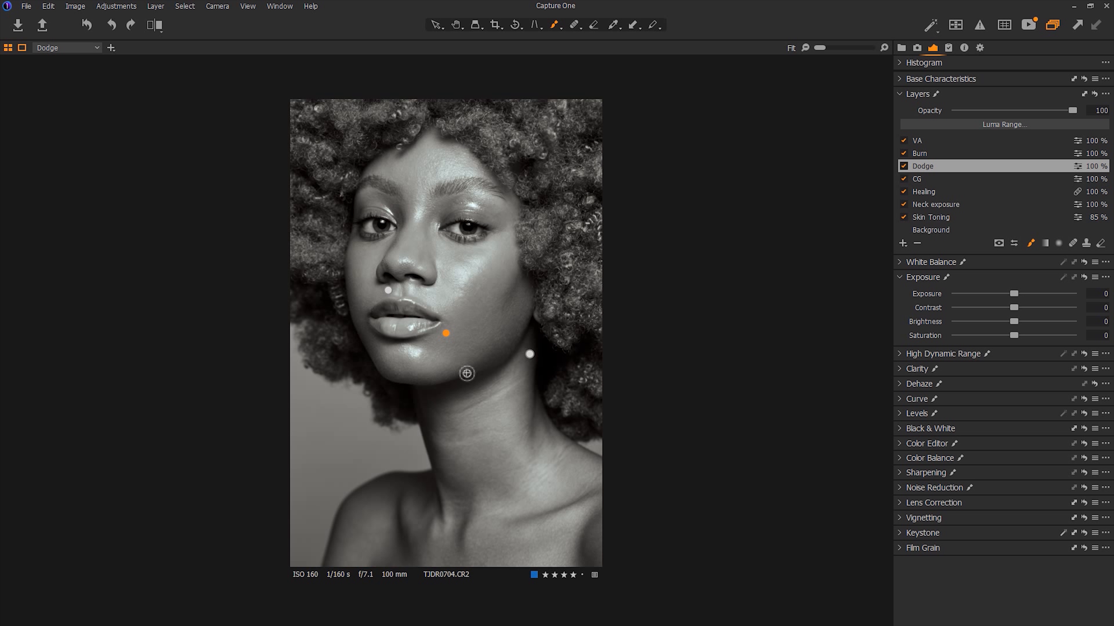
key(Up)
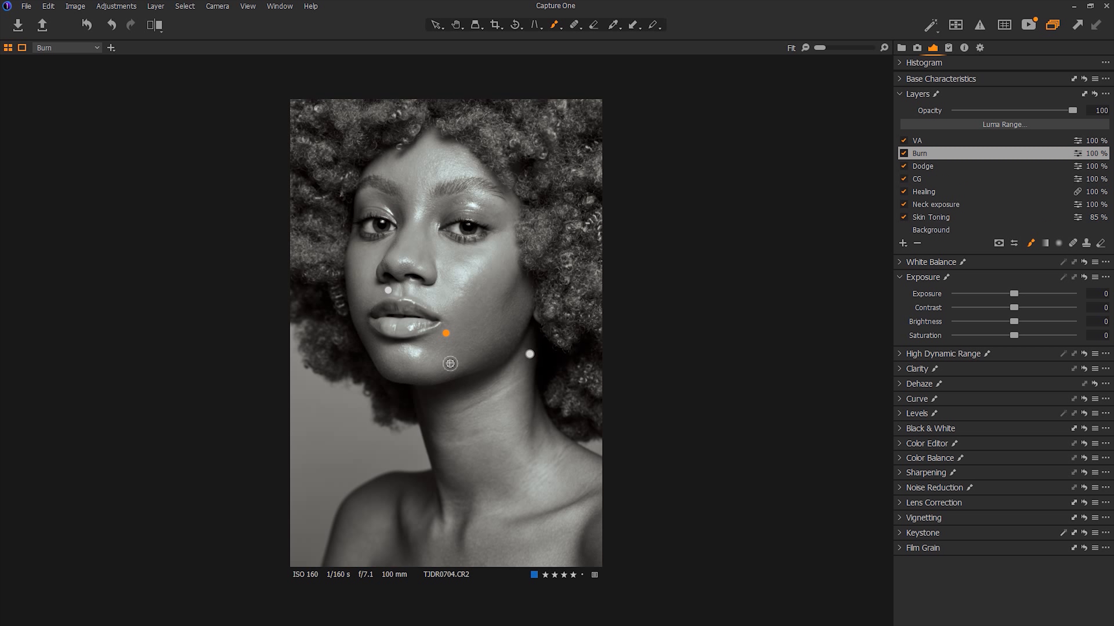
key(Down)
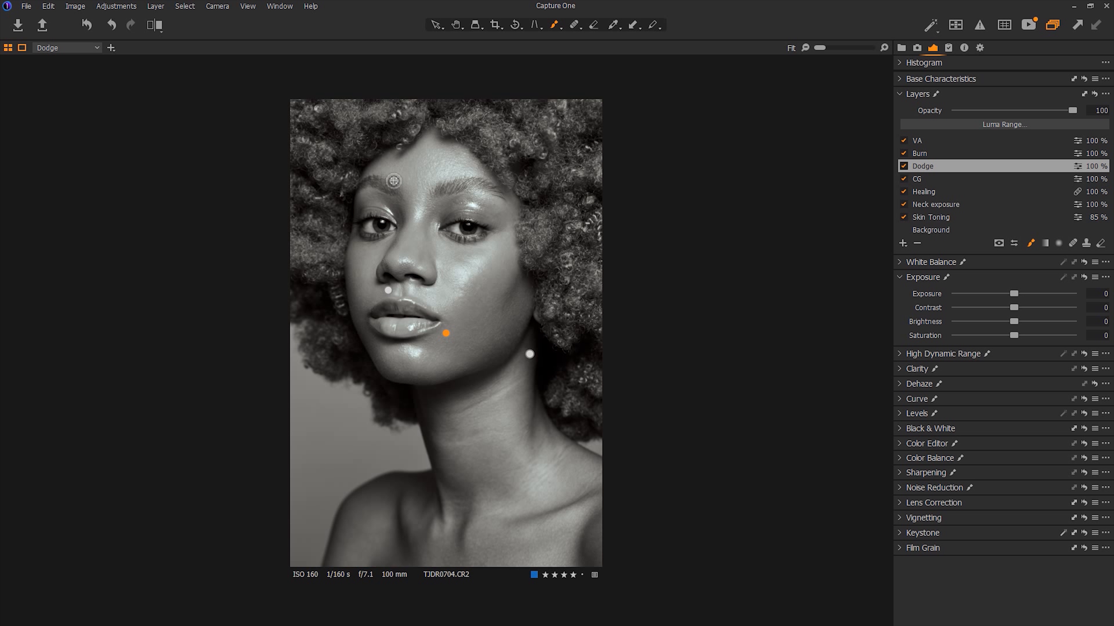
Step: Darken the VA layer with its Exposure adjustments, turn off the CG layer and make the Dodge layer active
click(926, 140)
mouse_move(989, 322)
mouse_down()
mouse_move(977, 322)
mouse_move(1004, 294)
mouse_up()
click(903, 178)
click(922, 166)
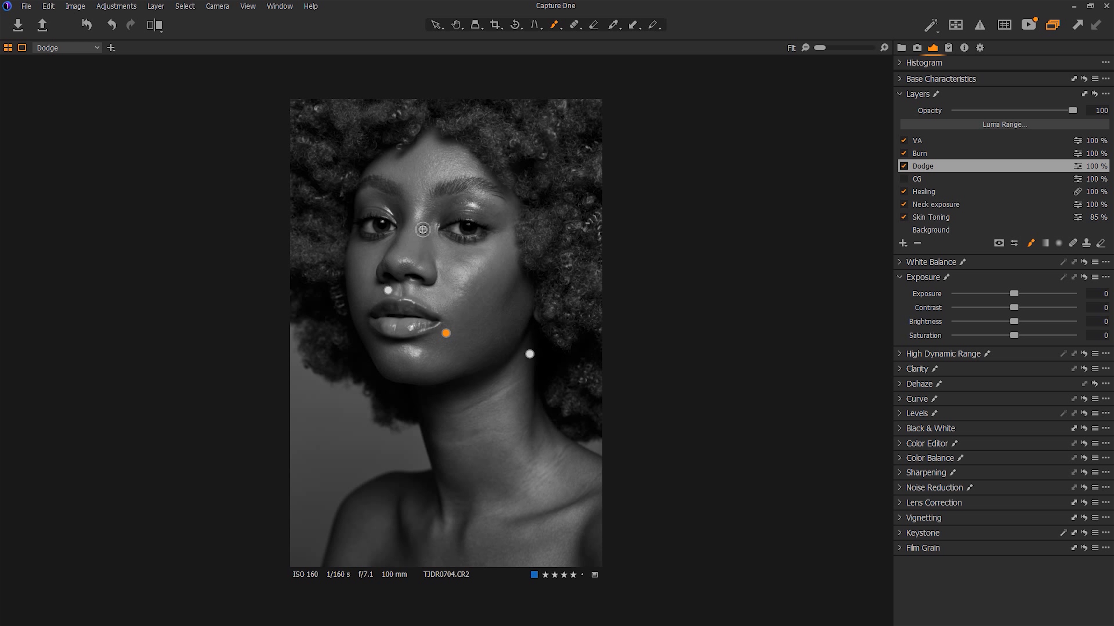
Step: Alternate between the Burn and Dodge layers over the nose and inner cheek, leaving the Dodge layer active
click(903, 169)
click(924, 152)
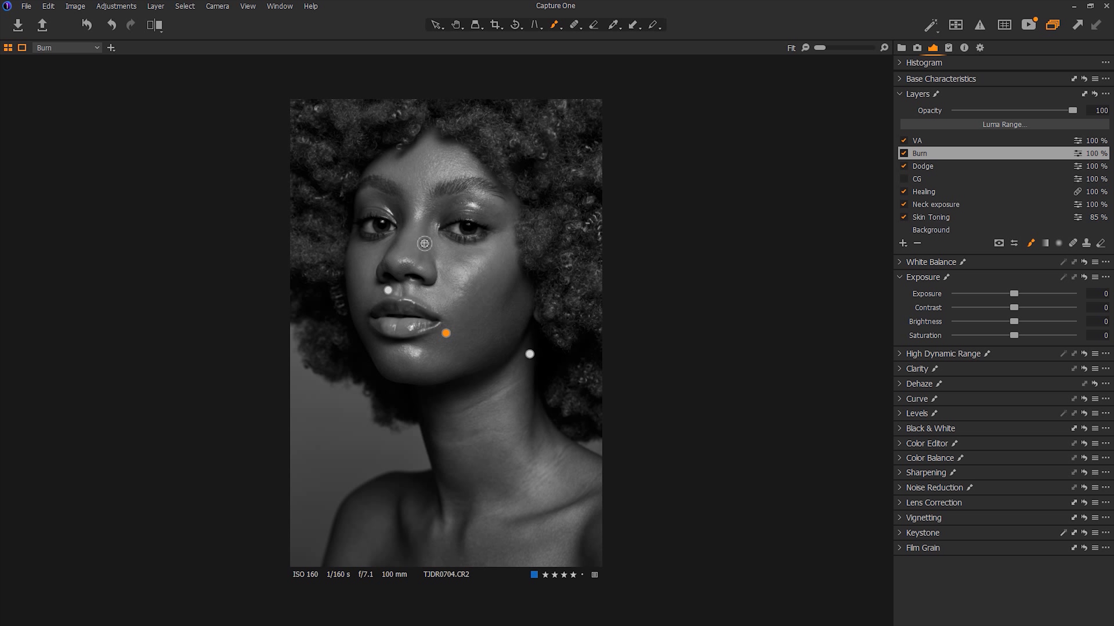
key(Down)
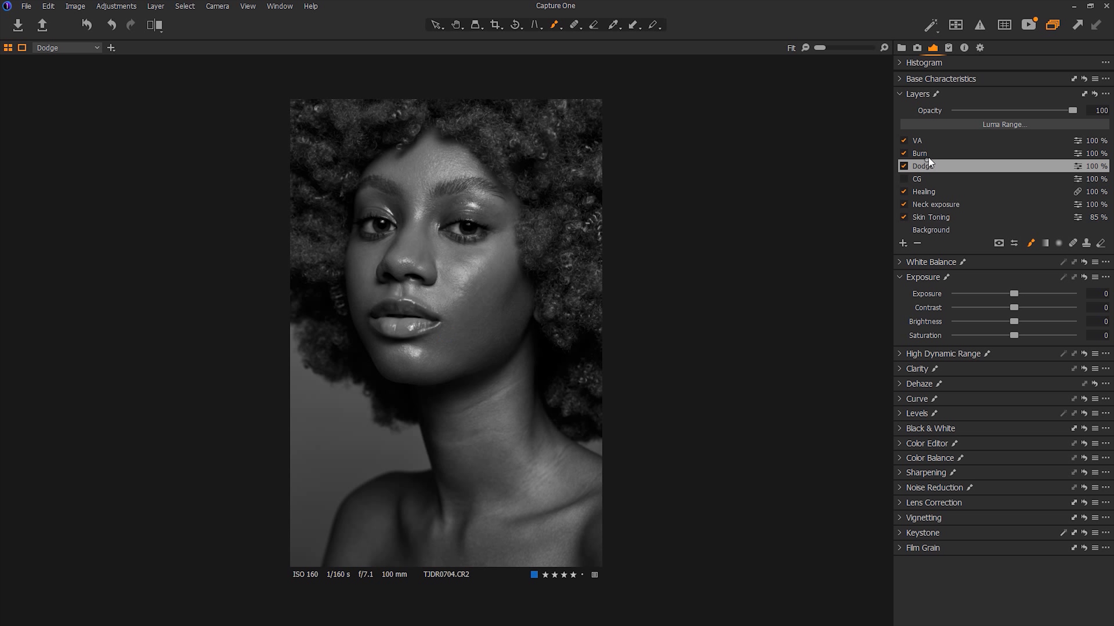
key(Up)
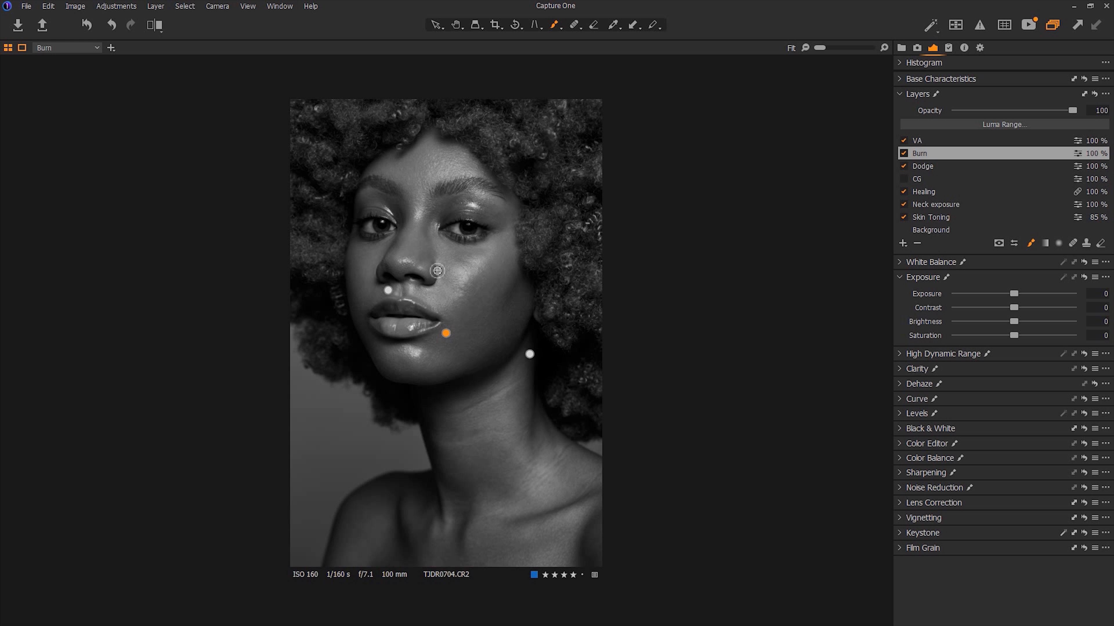
key(Down)
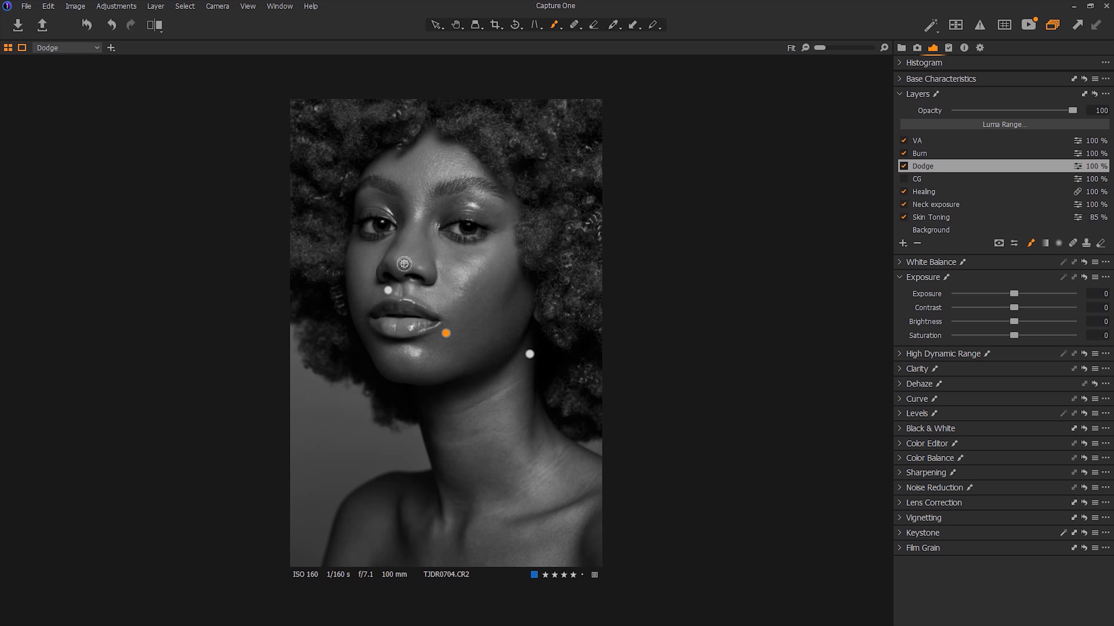
key(Up)
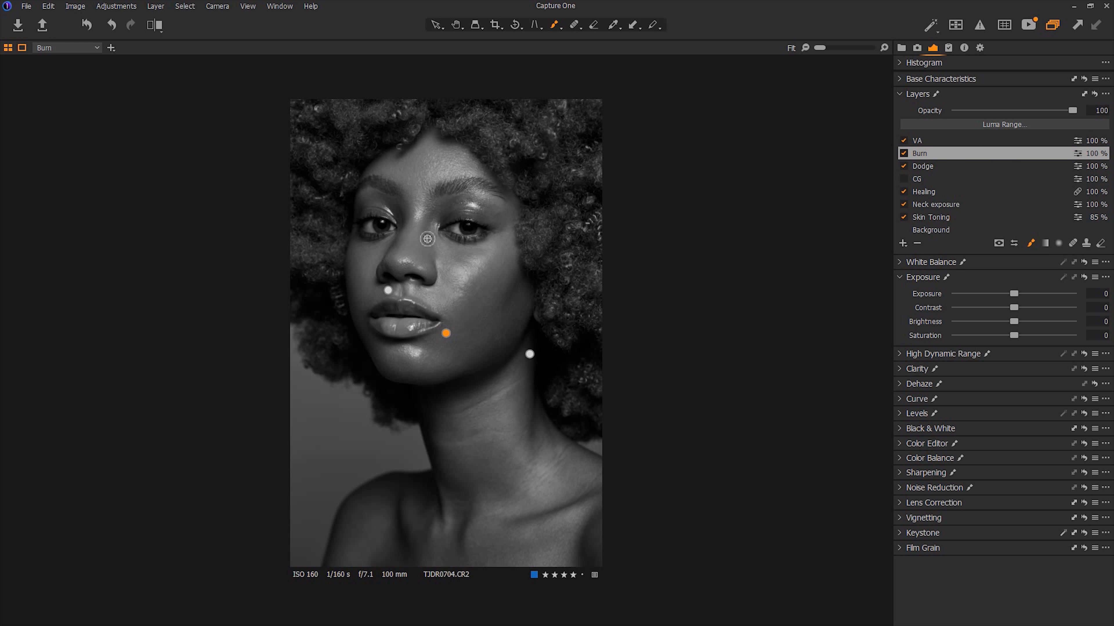
click(936, 168)
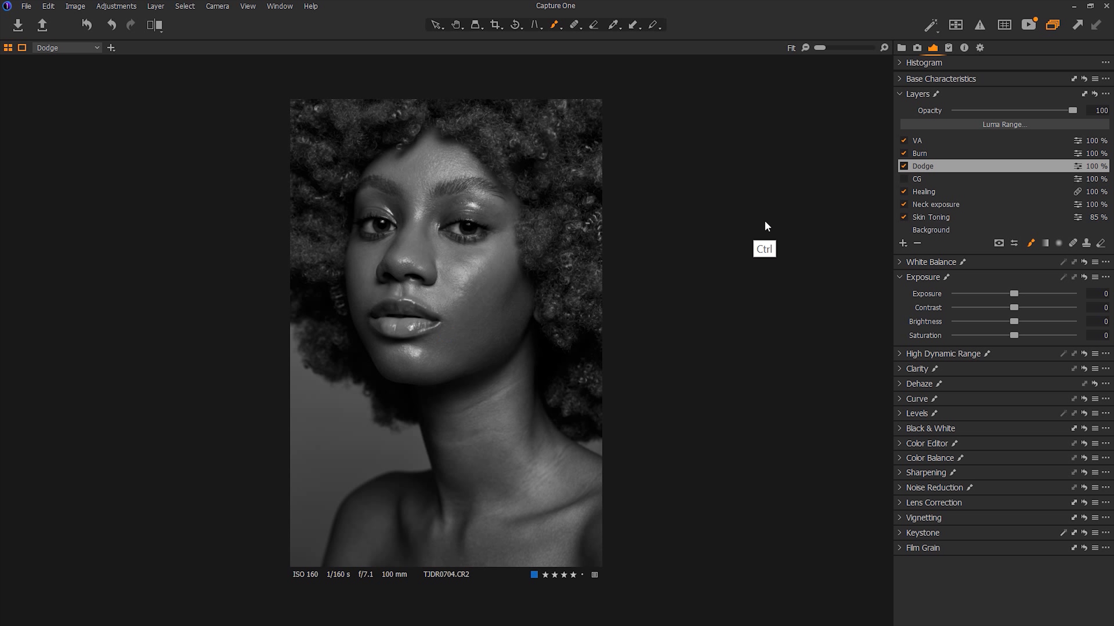
Step: Compare the portrait with and without the VA layer, and switch to the Burn layer and back to Dodge for the temple and forehead
click(903, 141)
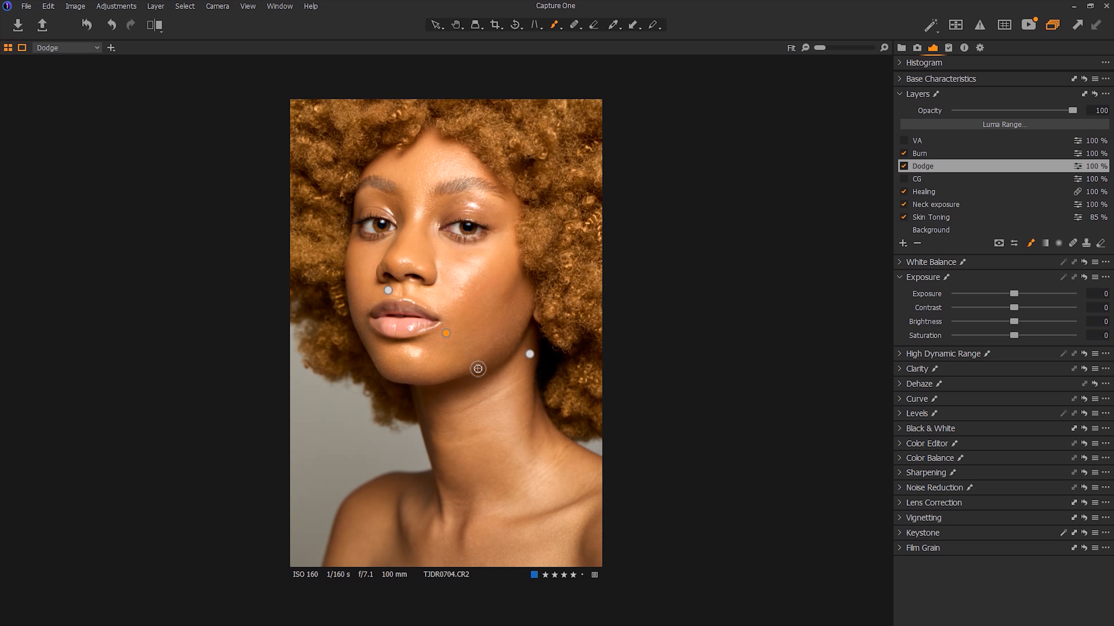
click(903, 140)
click(919, 154)
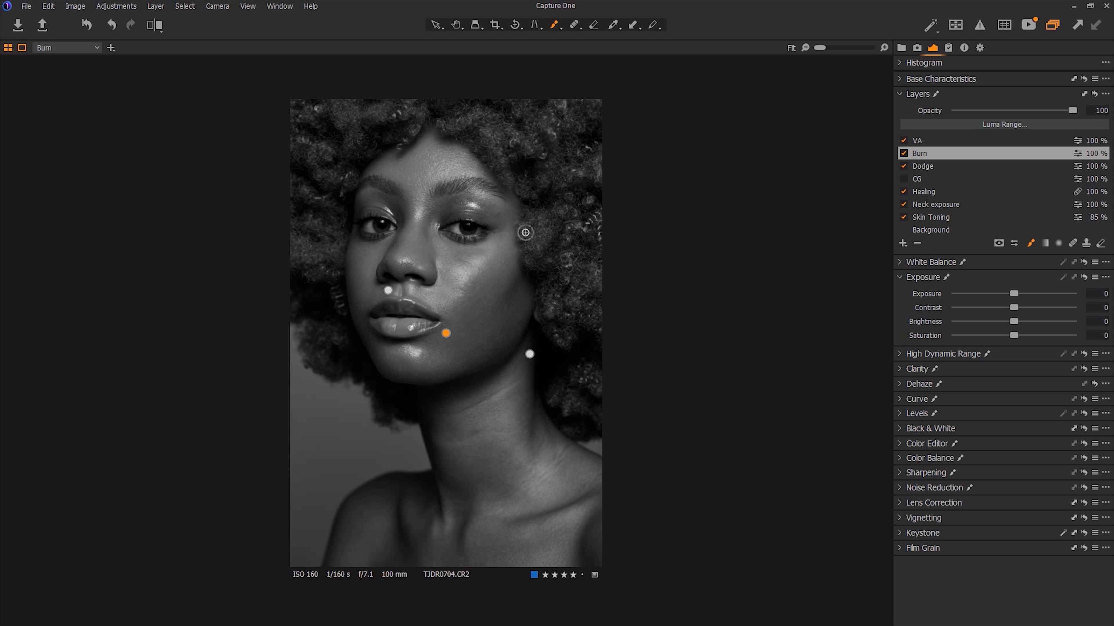
click(923, 166)
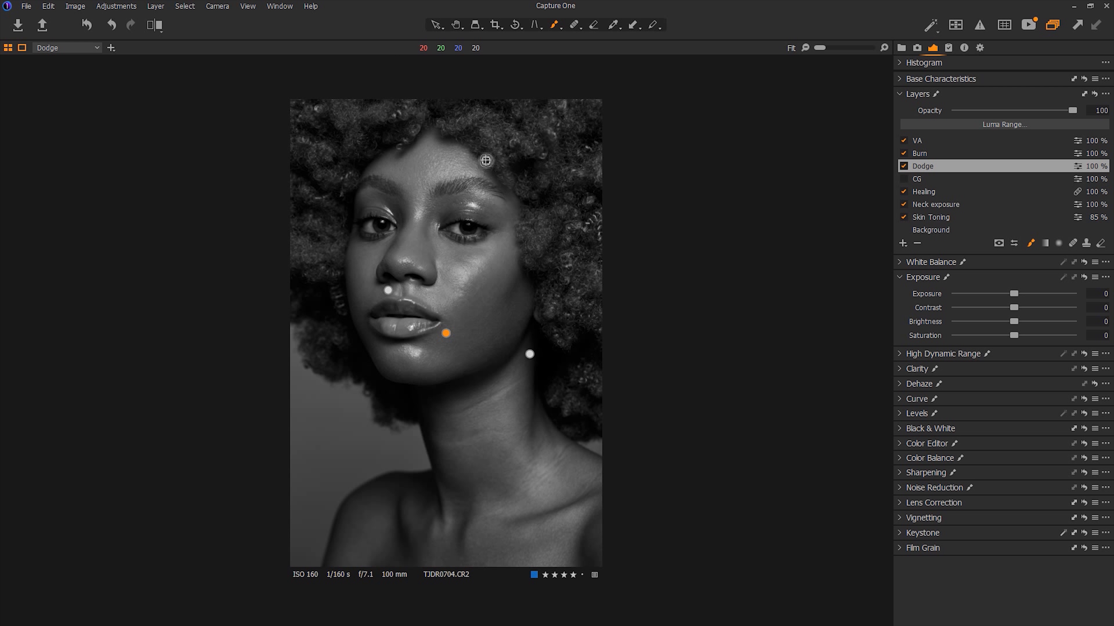
Step: View the lower face at 25% and inspect the masks of the Burn and Dodge layers in turn
scroll(445, 333, up, 2)
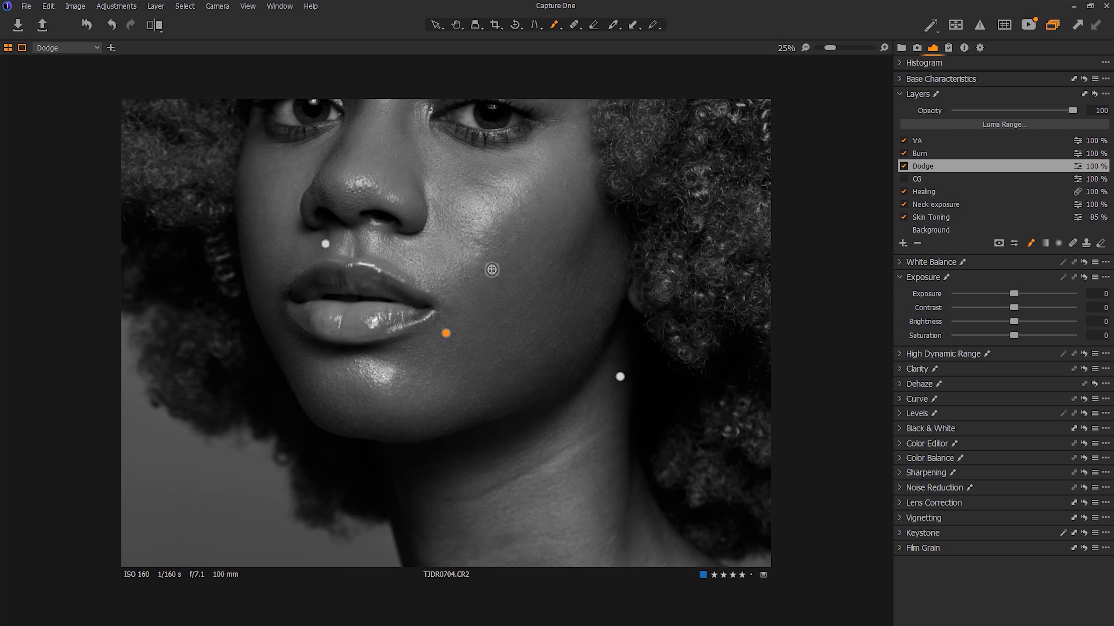
click(932, 154)
key(m)
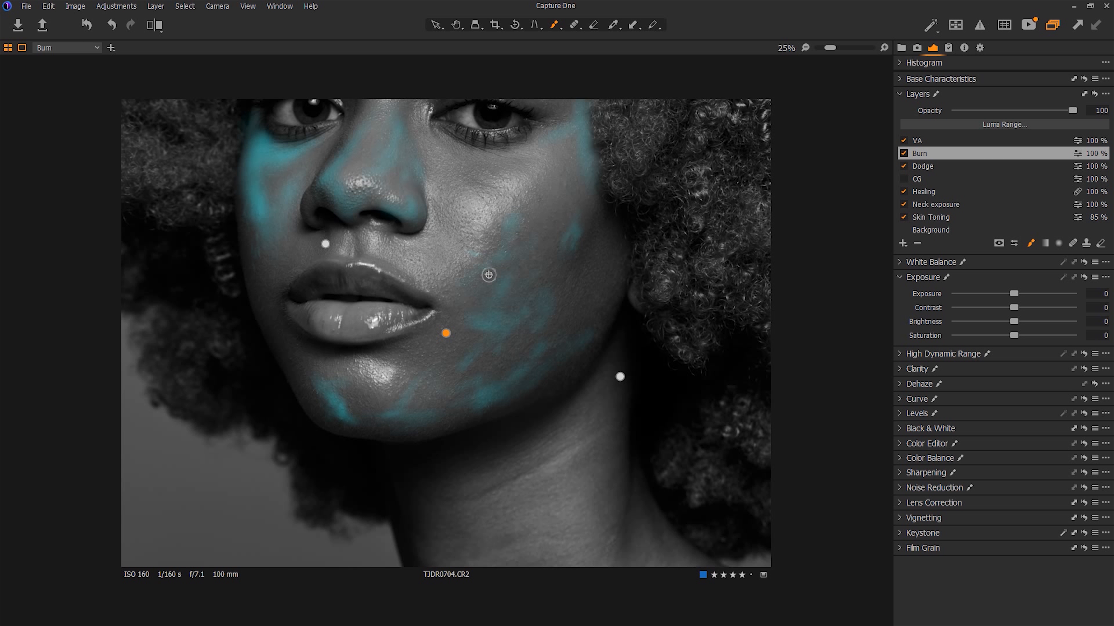
key(m)
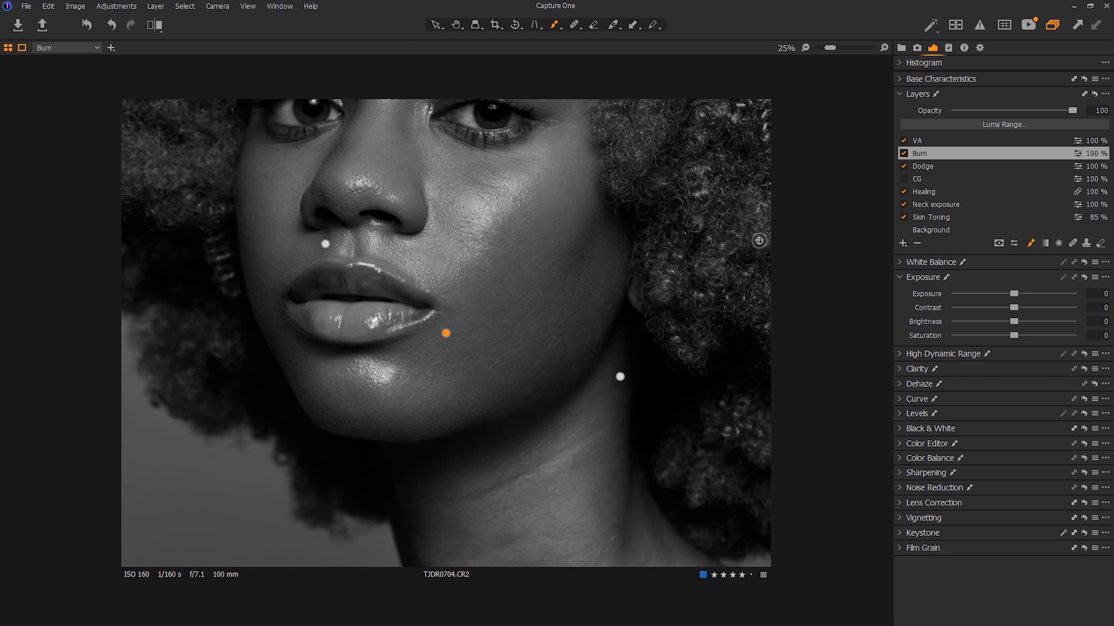
click(932, 166)
key(m)
key(m)
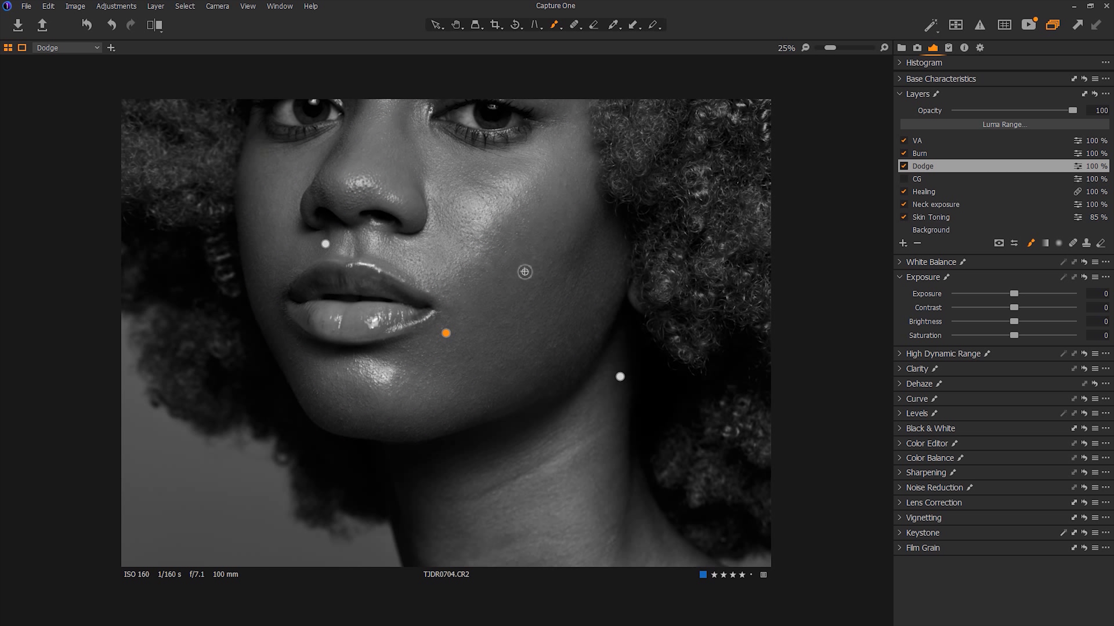
Step: Inspect the Burn and Dodge masks over the upper face and return to the whole portrait with the mask hidden
scroll(490, 252, up, 3)
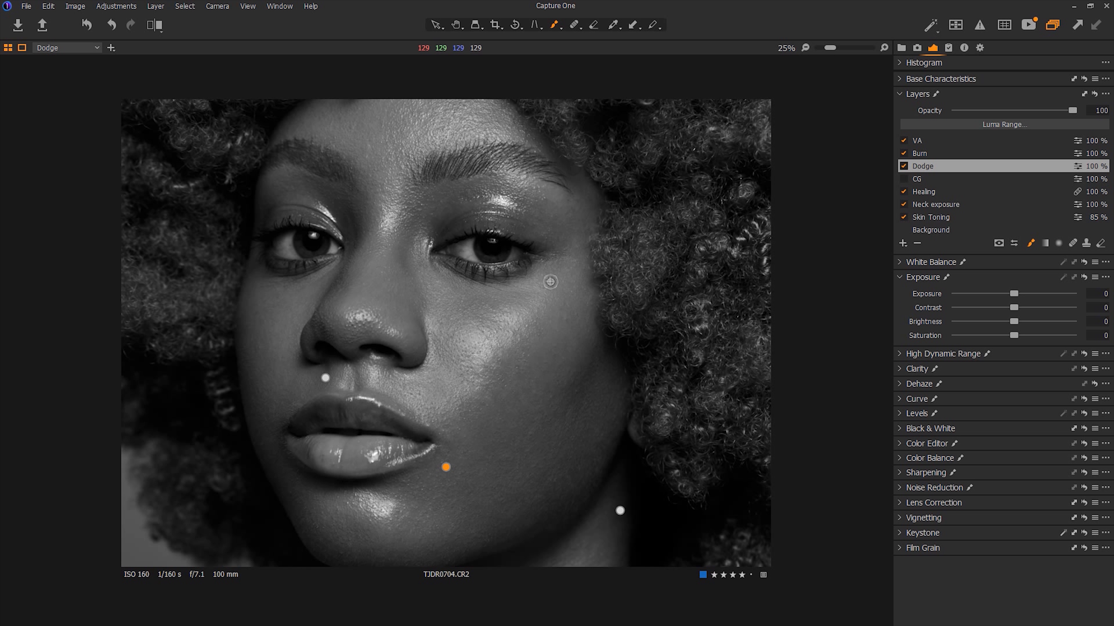
click(919, 153)
alt+right_click(471, 316)
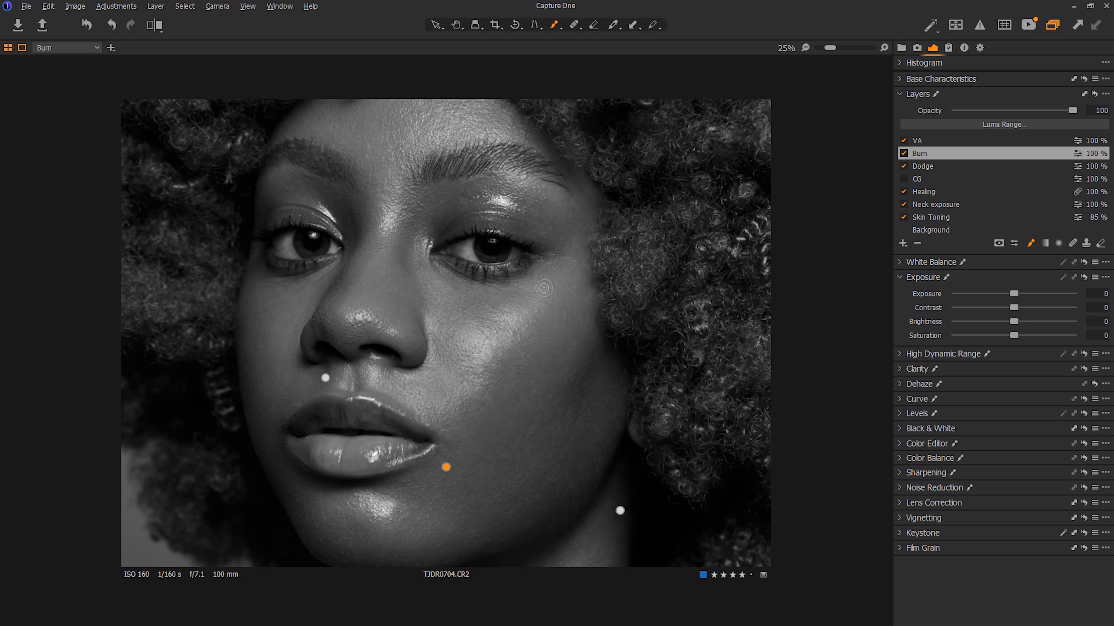
key(m)
click(937, 166)
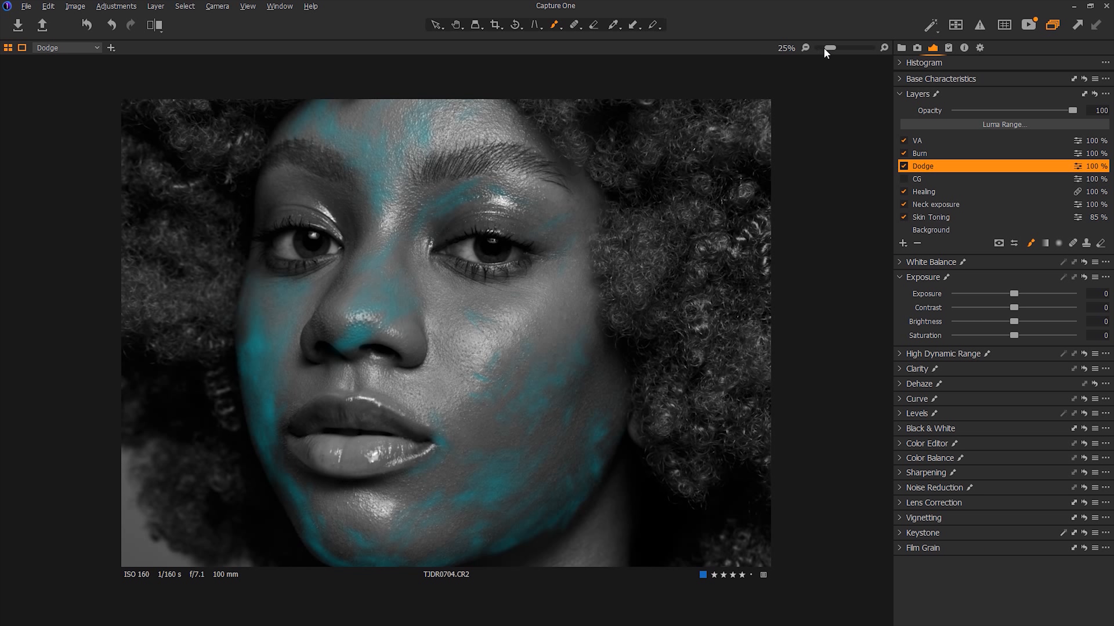
double_click(825, 48)
key(m)
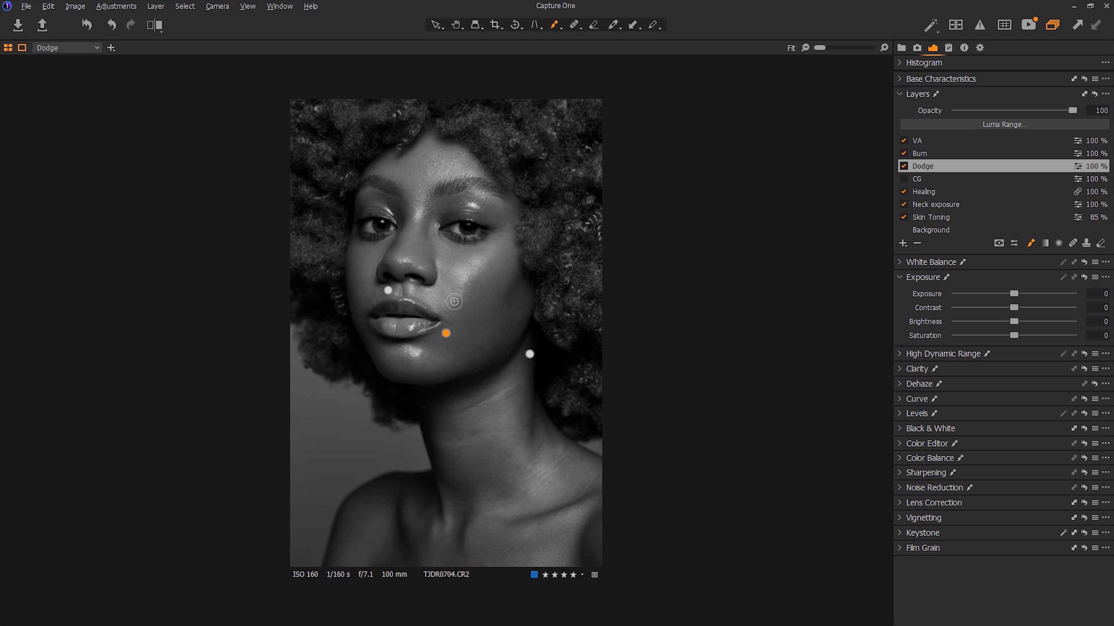
Step: Turn off the VA layer, turn the CG layer back on and compare the colour portrait without Burn and Dodge
click(925, 153)
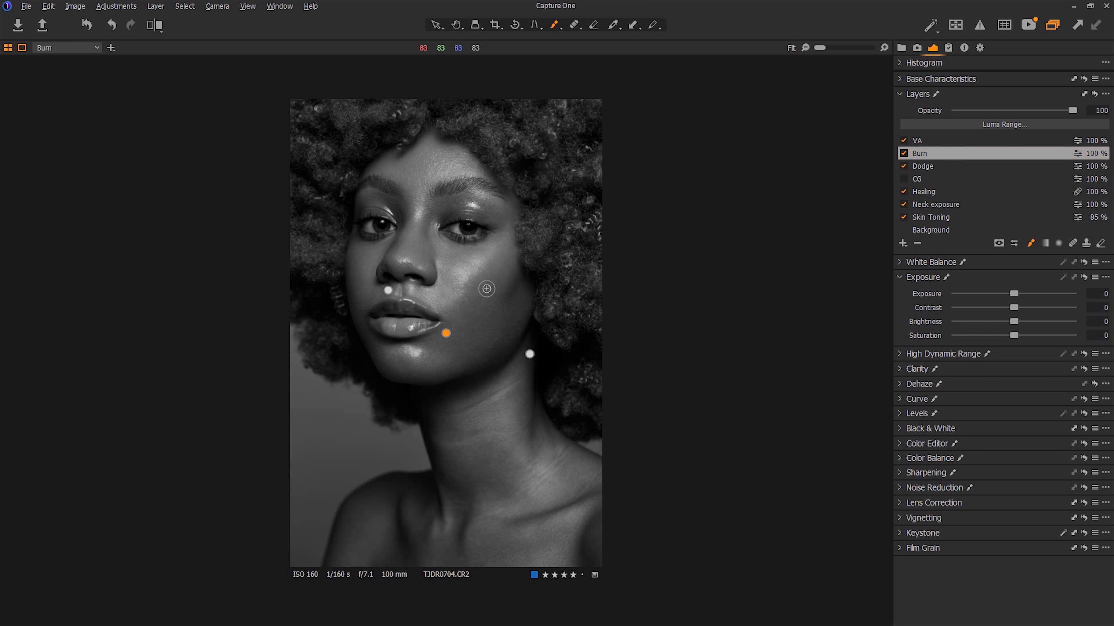
click(903, 140)
click(903, 178)
click(933, 165)
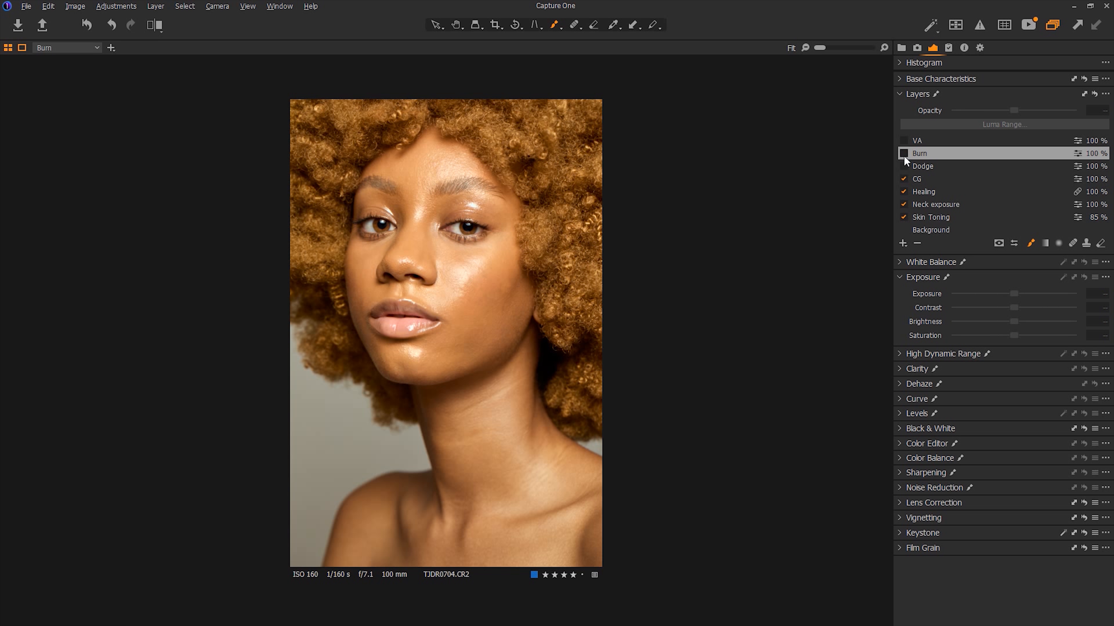
Step: Brush the nose and the side of the neck on the Dodge layer
click(936, 164)
drag(405, 275, 395, 273)
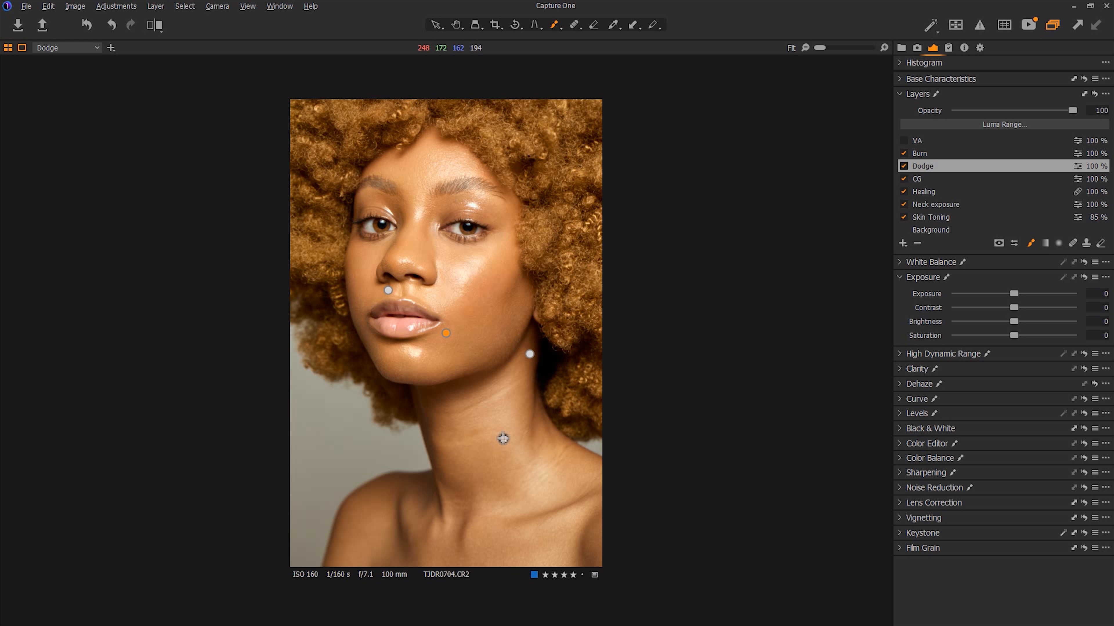
mouse_move(492, 404)
mouse_down()
mouse_move(440, 418)
mouse_move(502, 398)
mouse_move(436, 412)
mouse_move(469, 411)
mouse_move(446, 415)
mouse_move(471, 438)
mouse_move(484, 433)
mouse_move(446, 443)
mouse_move(458, 431)
mouse_move(504, 435)
mouse_up()
Step: Turn on the VA layer, brush the neck on the Burn layer and switch to the Dodge layer with the neck at 25%
click(903, 141)
click(932, 153)
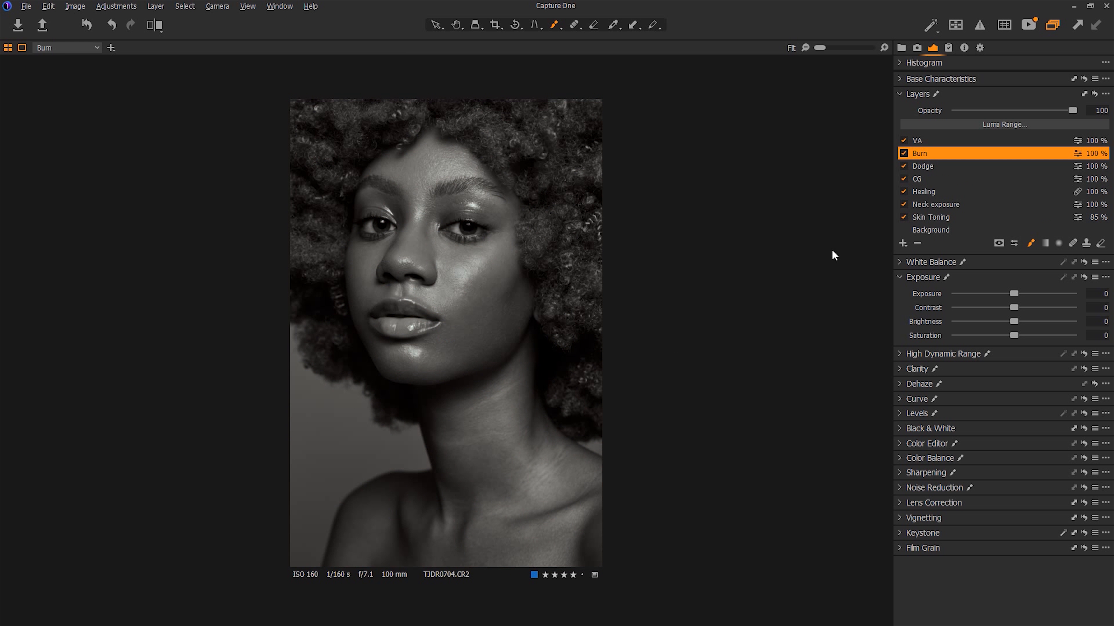
click(903, 140)
drag(509, 395, 505, 399)
drag(821, 47, 830, 47)
drag(509, 445, 526, 259)
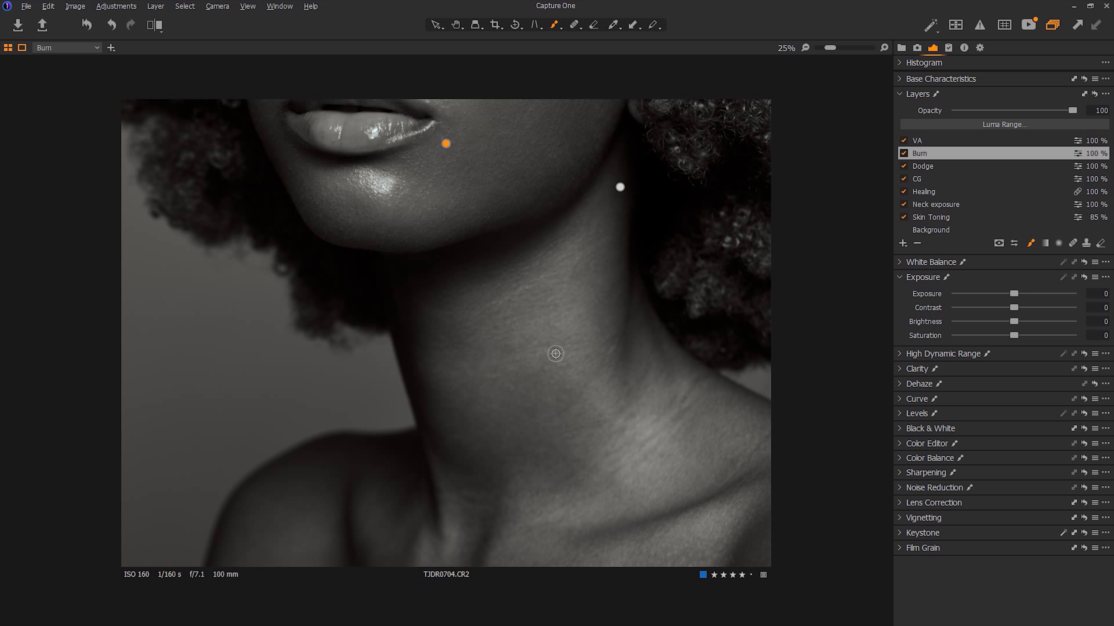
click(942, 166)
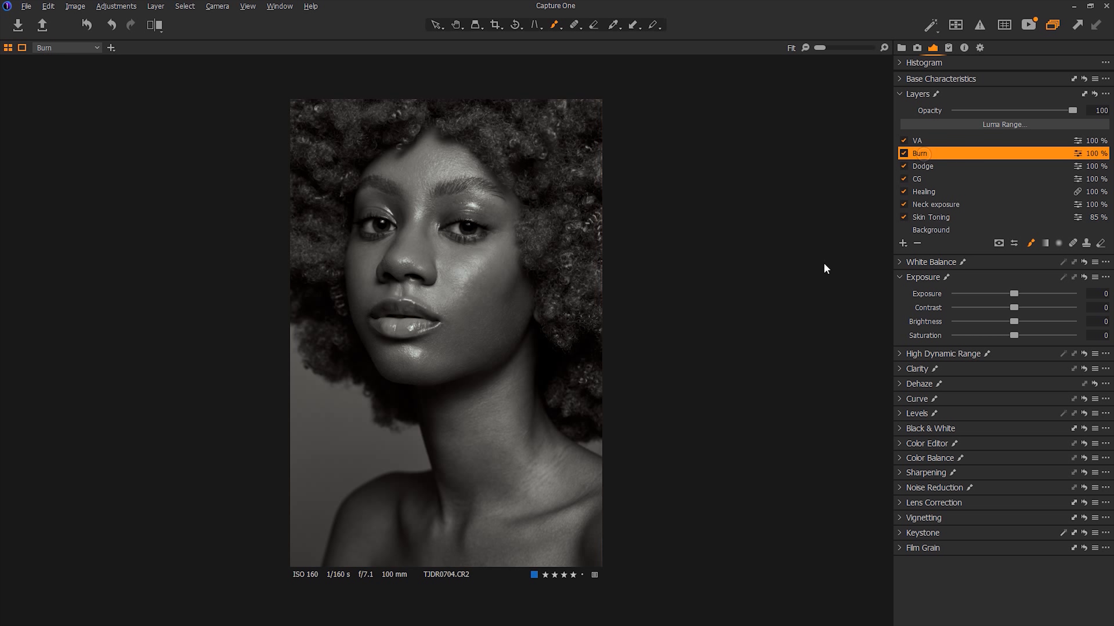
Step: Turn off the VA layer and alternate between the Dodge and Burn layers on the colour portrait, leaving Burn active
click(903, 140)
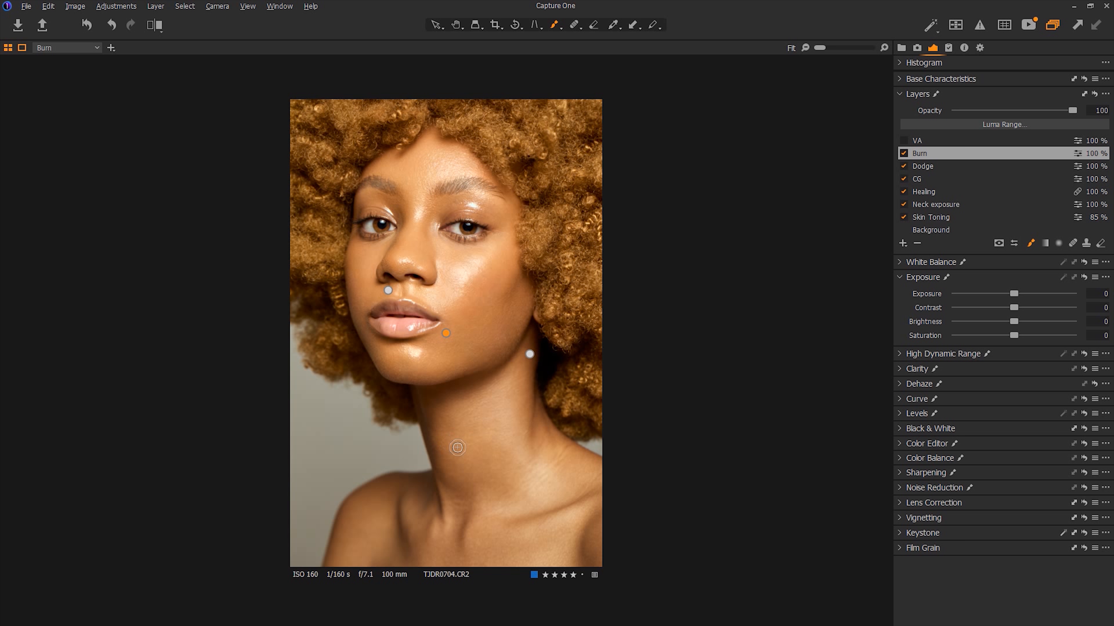
click(930, 165)
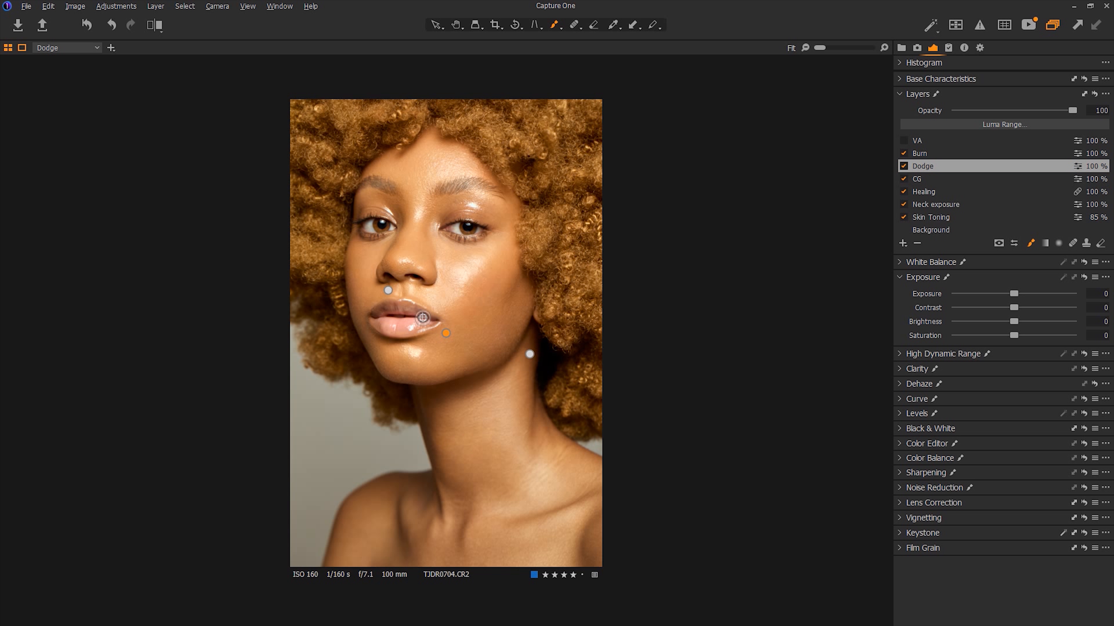
click(930, 154)
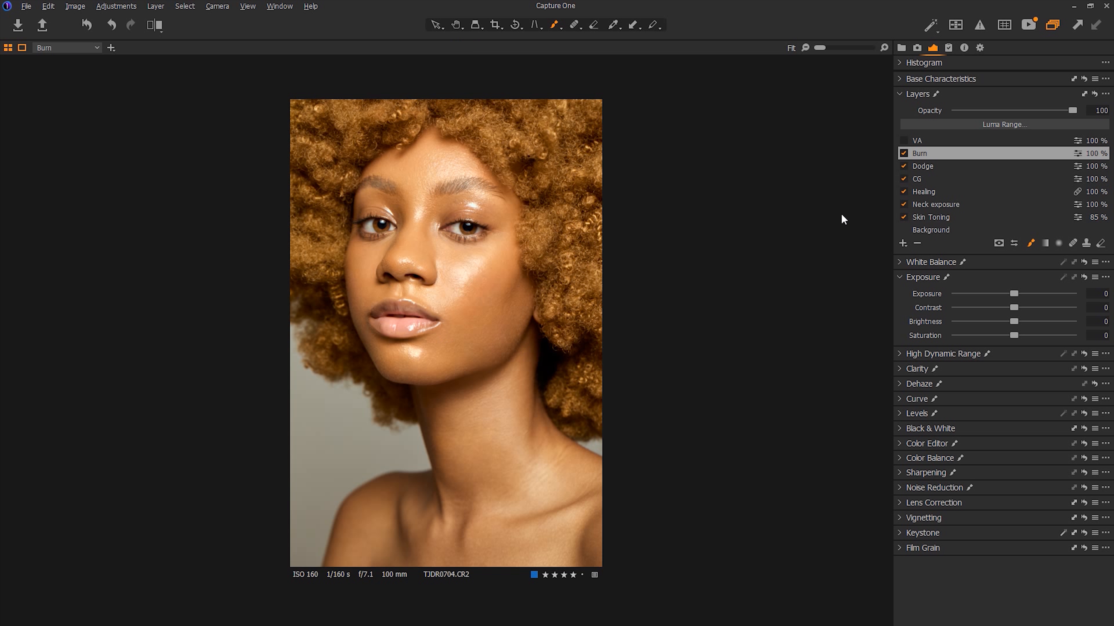
Step: Compare the portrait with the Burn and Dodge layers turned off and on
click(902, 153)
click(904, 165)
click(903, 153)
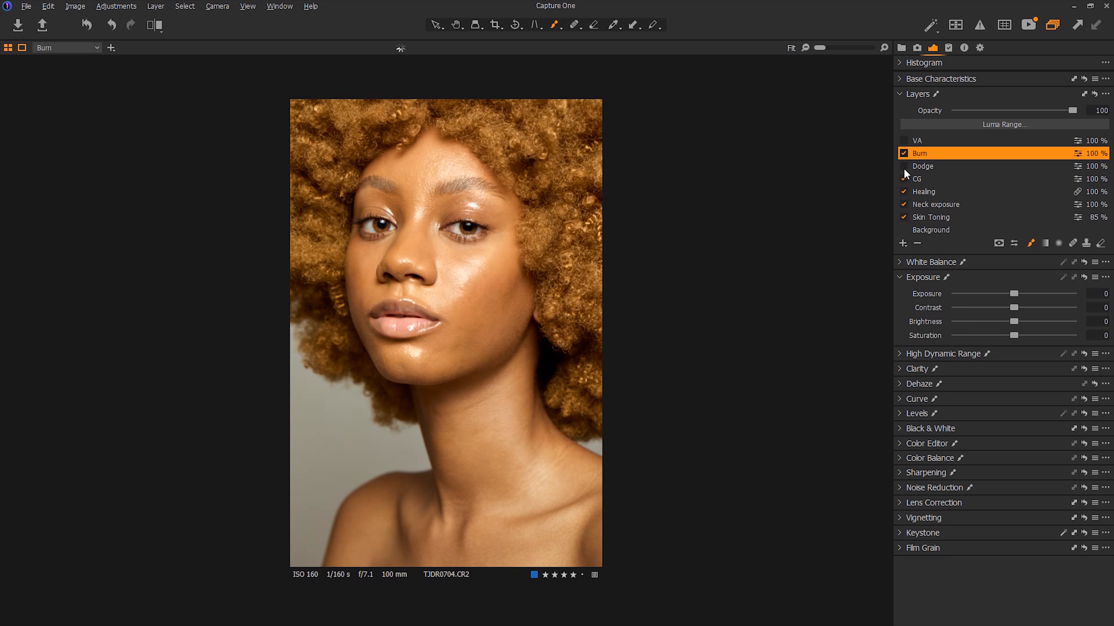
click(903, 166)
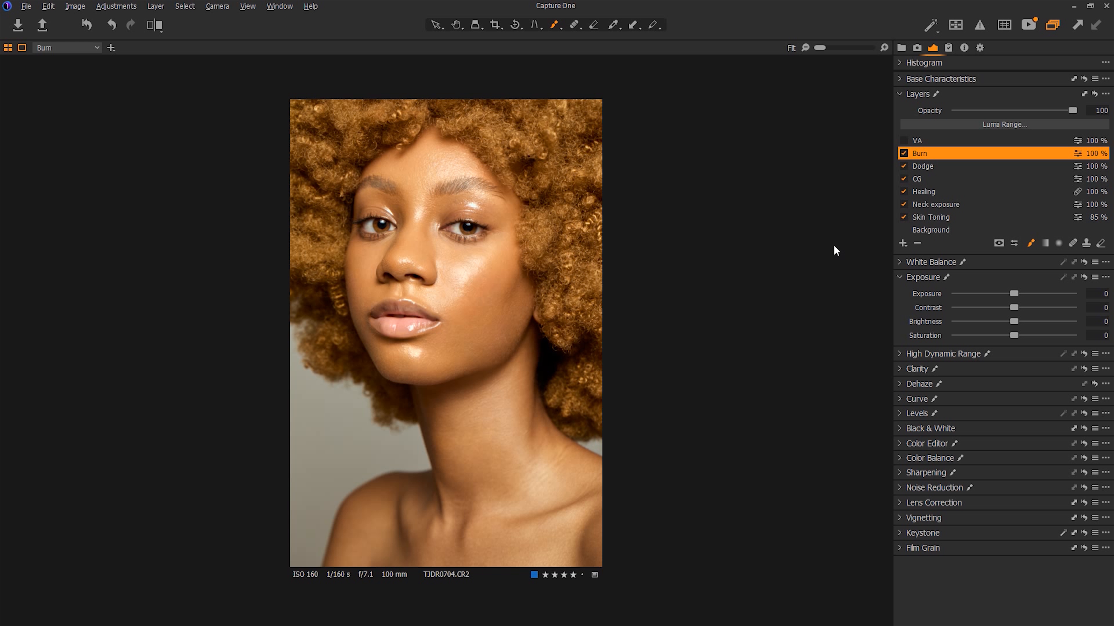
Step: Make the Dodge layer active, check the brush settings and inspect its mask on the colour portrait
click(924, 169)
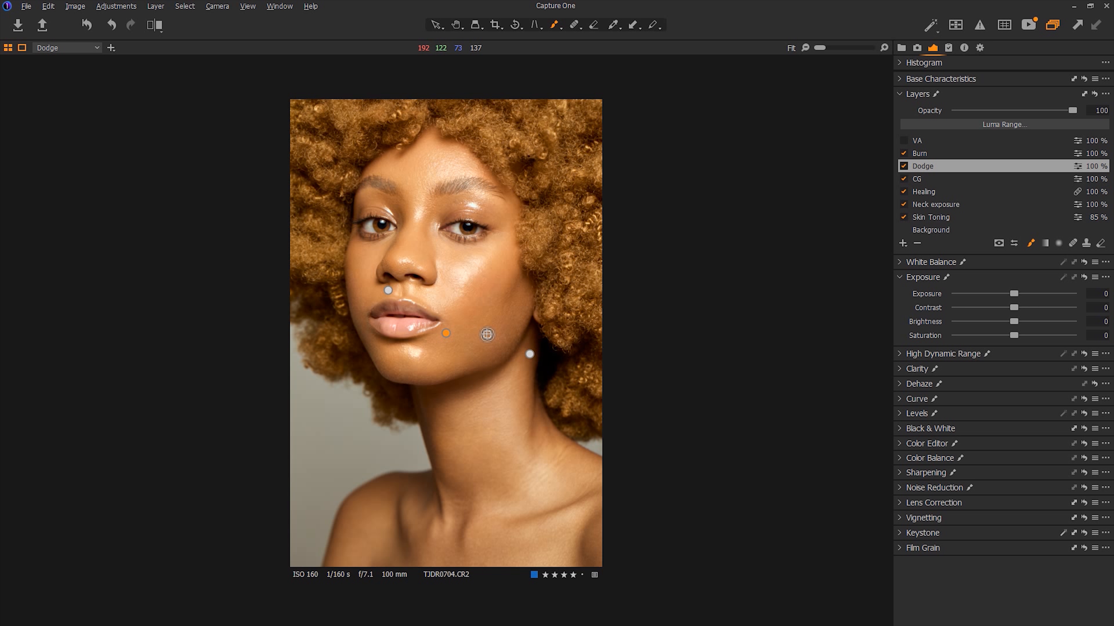
right_click(500, 287)
right_click(550, 276)
key(m)
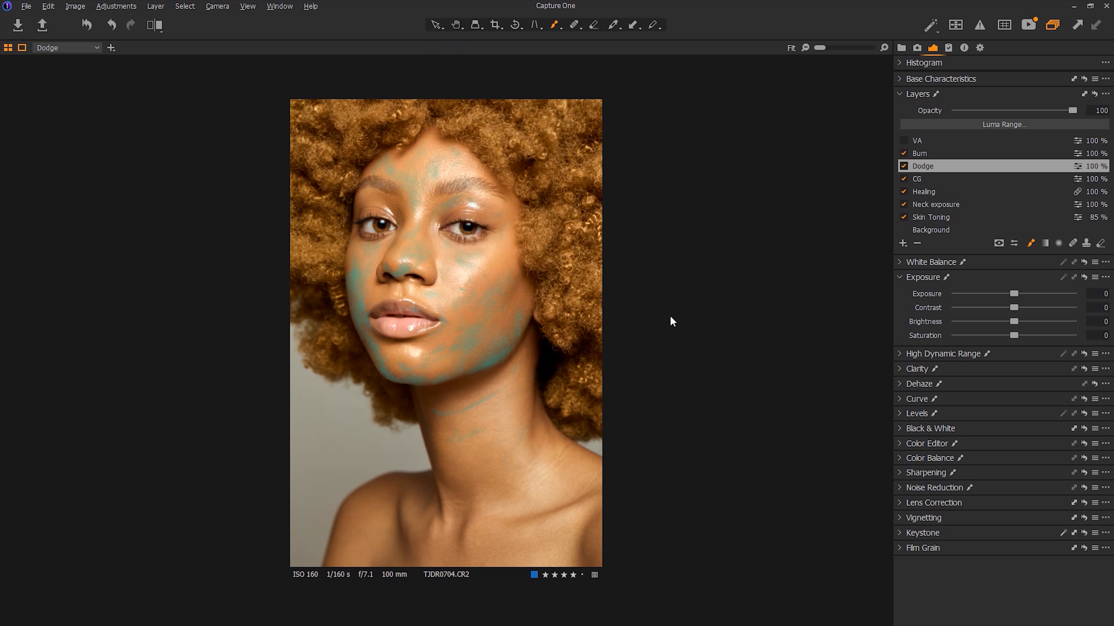
key(m)
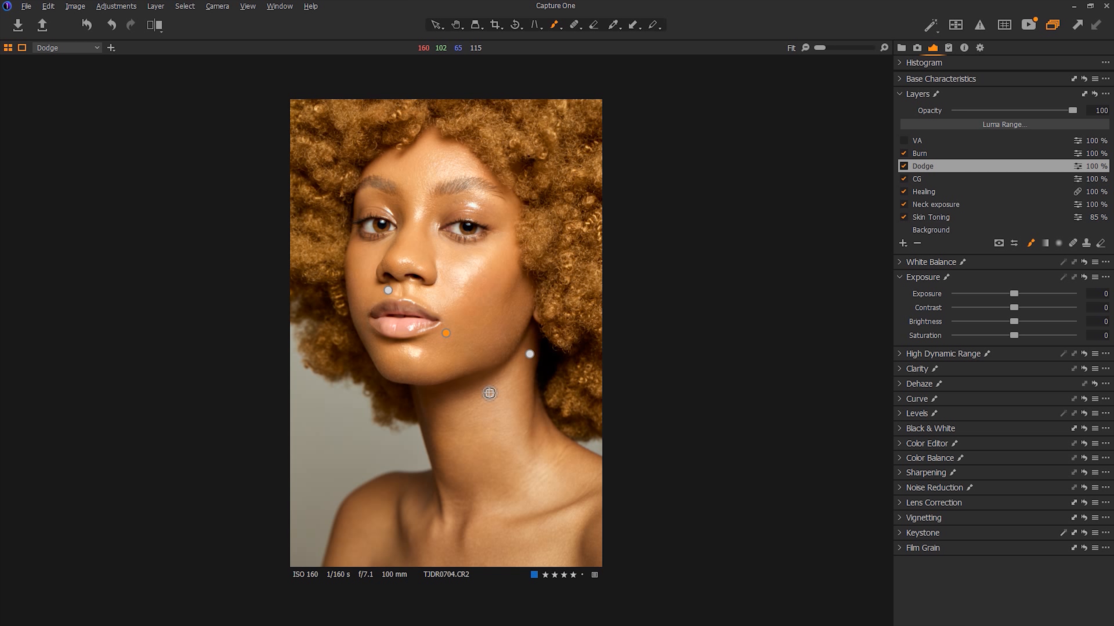
Step: Burn beside the nose bridge on the Burn layer and brush the cheek above the mouth corner on the Dodge layer
click(923, 153)
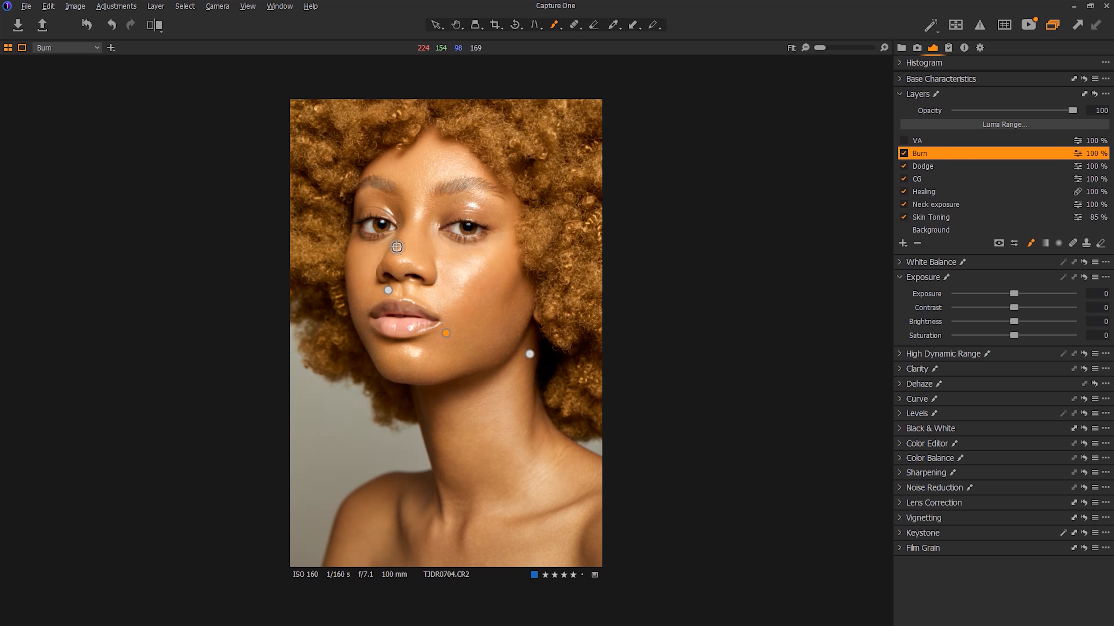
drag(389, 249, 397, 240)
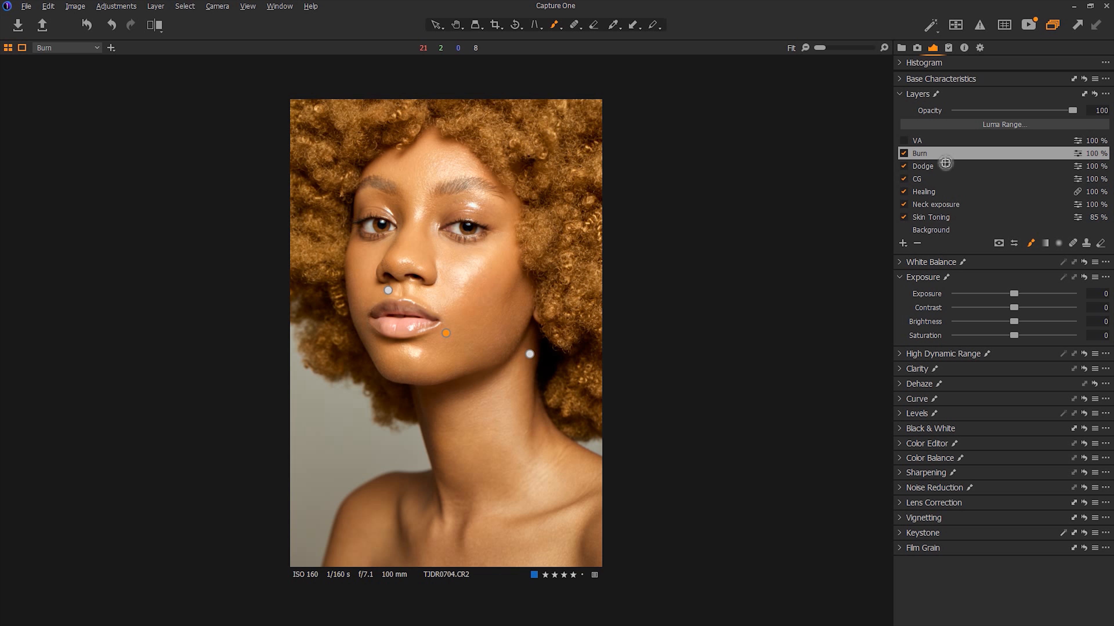
click(927, 169)
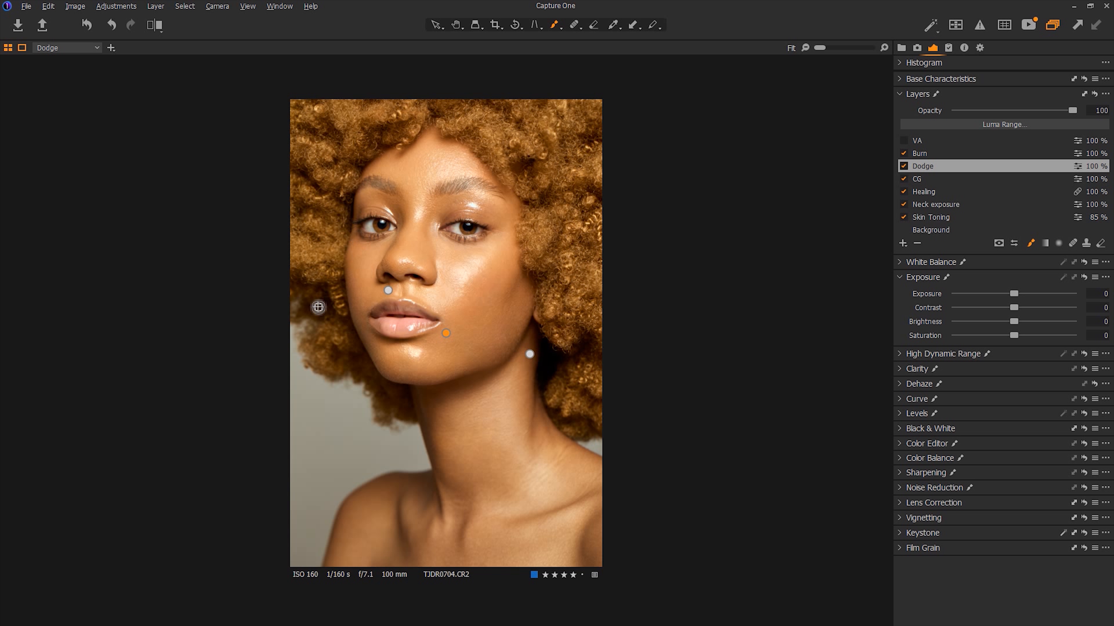
right_click(464, 245)
drag(441, 298, 445, 298)
Step: Brush along the lips on the Burn layer
click(935, 154)
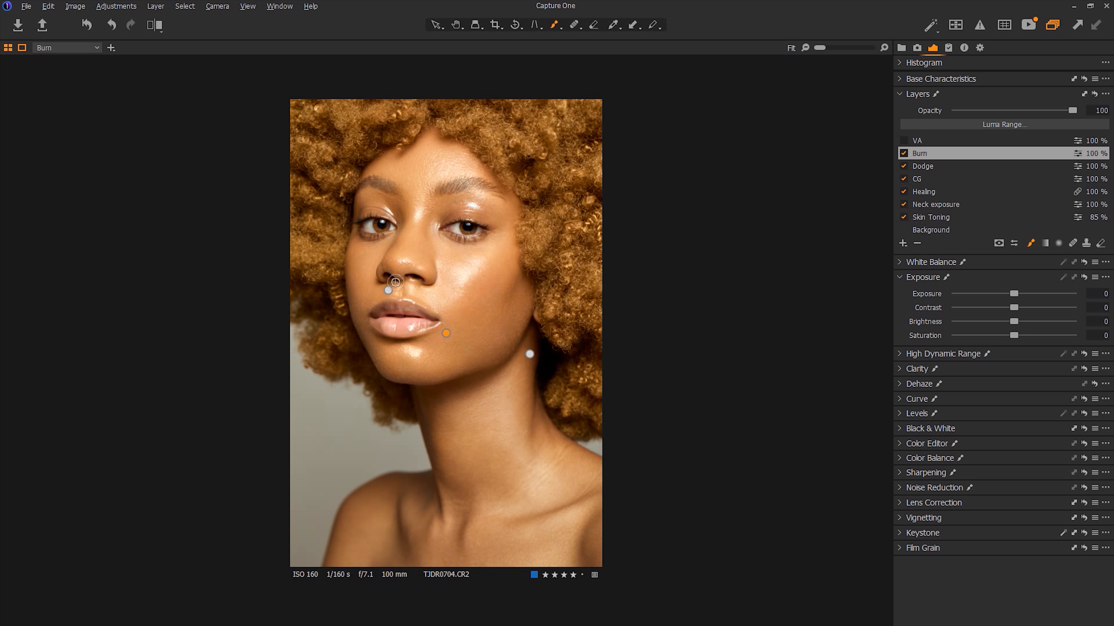
mouse_move(384, 315)
mouse_down()
mouse_move(394, 329)
mouse_move(433, 325)
mouse_move(423, 309)
mouse_up()
key(shift)
Step: Burn around both eyes at 33%, make the Dodge layer active and fit the whole portrait in the viewer
click(828, 48)
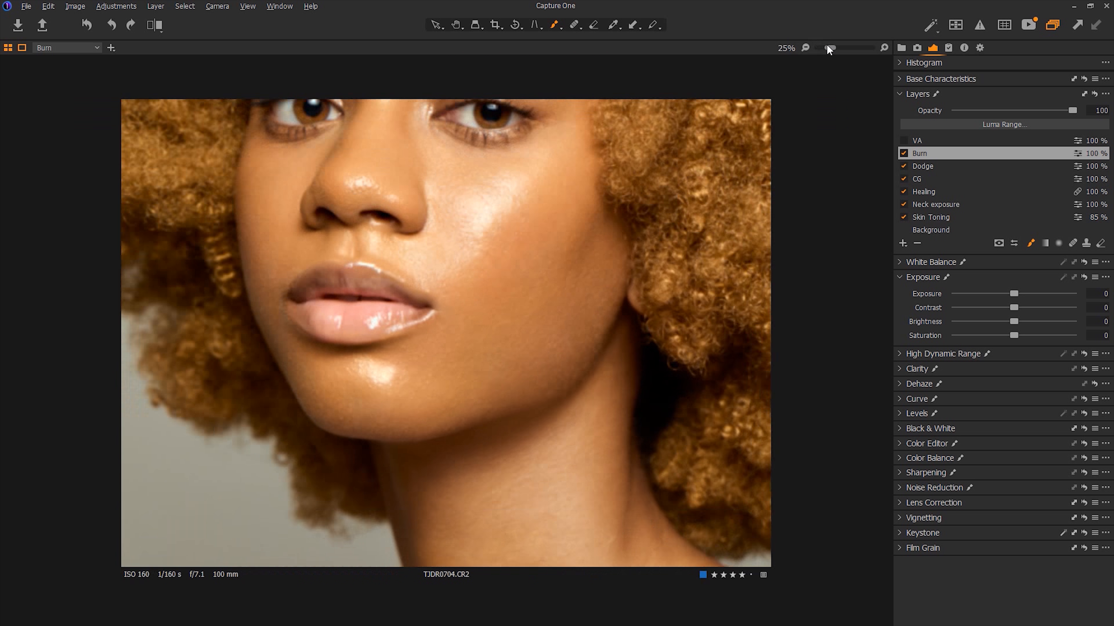
drag(828, 48, 832, 48)
drag(416, 241, 393, 492)
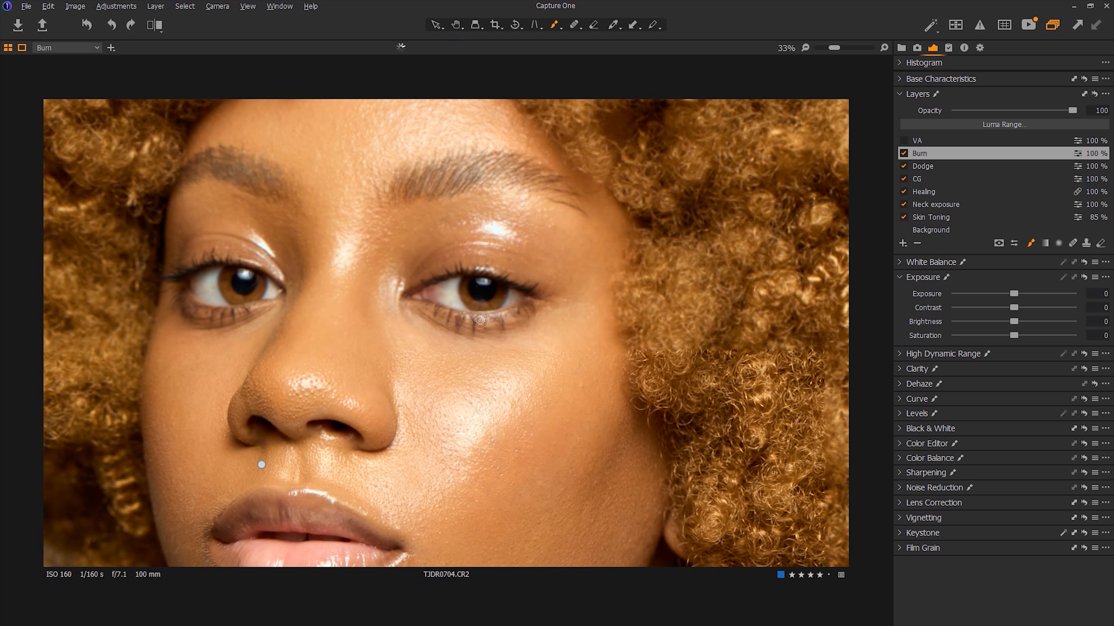
mouse_move(429, 286)
mouse_down()
mouse_move(490, 276)
mouse_move(535, 293)
mouse_move(538, 304)
mouse_up()
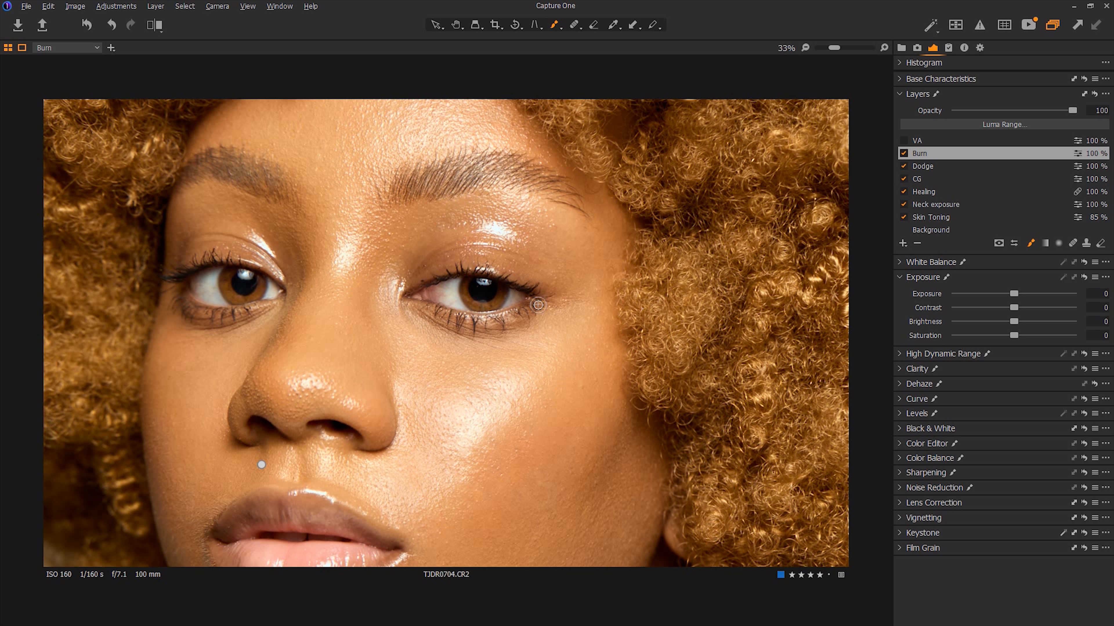
mouse_move(171, 283)
mouse_down()
mouse_move(210, 262)
mouse_move(181, 302)
mouse_move(224, 316)
mouse_up()
click(922, 166)
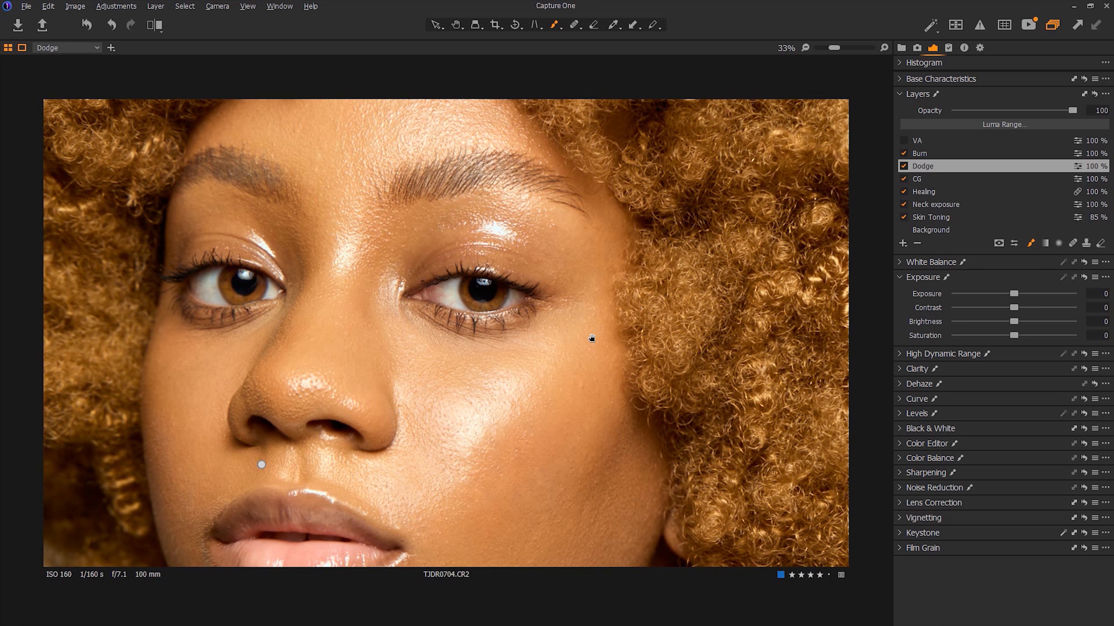
double_click(602, 344)
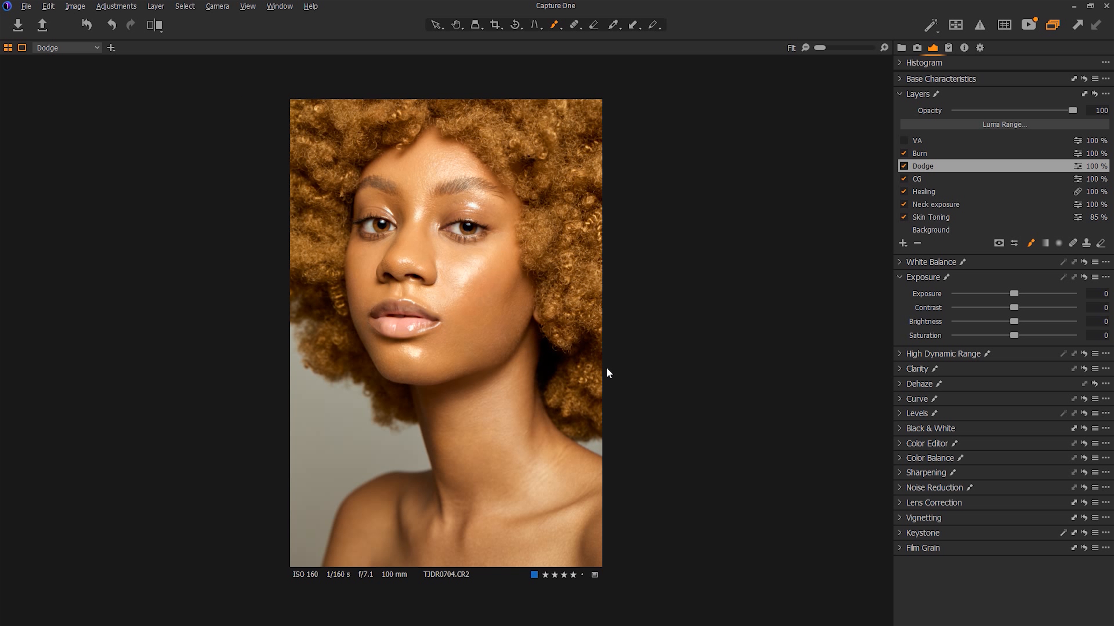